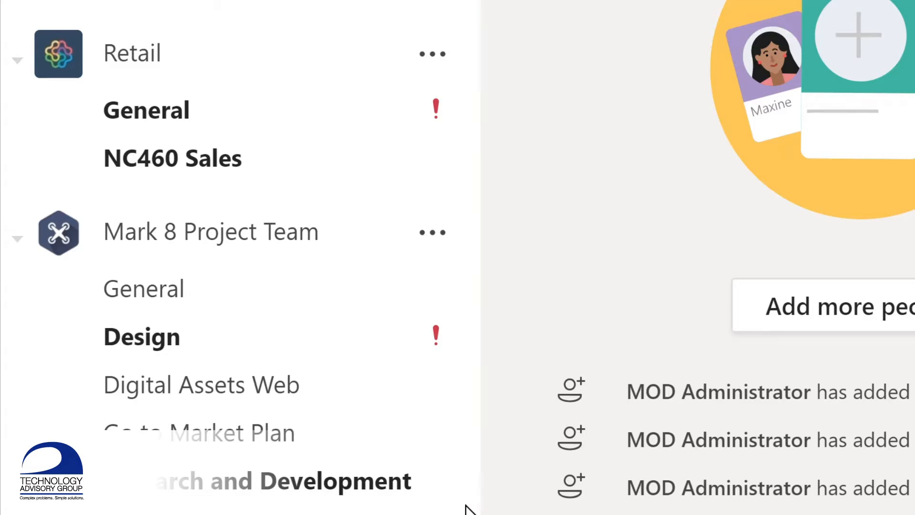
- Open the Monthly Reports channel of the Sales and Marketing team
scroll(229, 257, "down", 2)
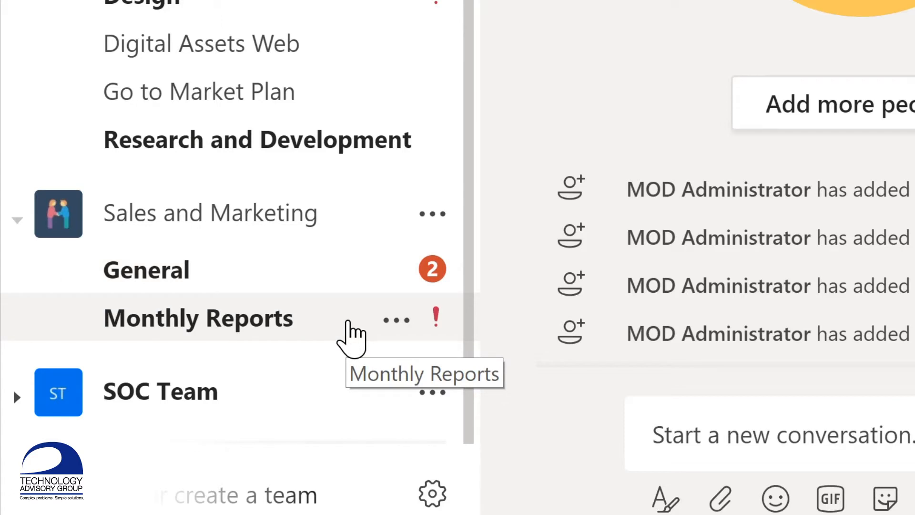
left_click(351, 335)
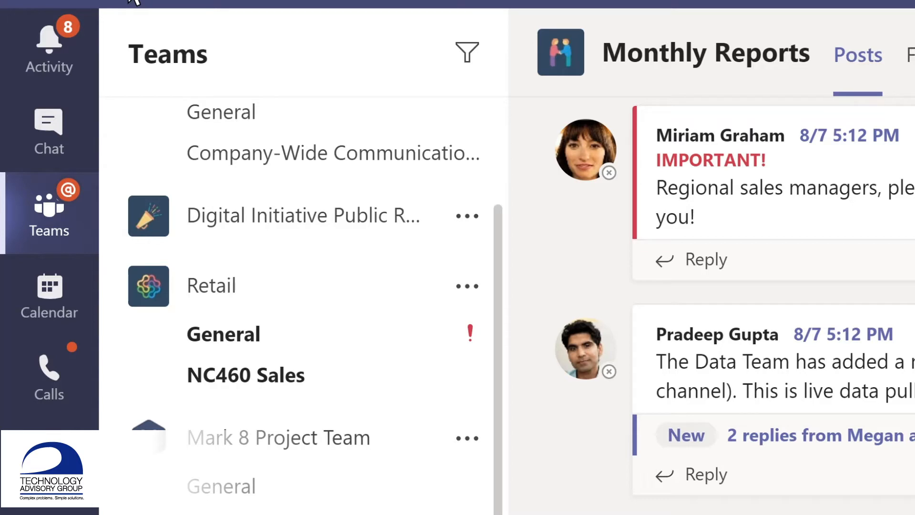
- Filter the activity feed by the word "marketing"
left_click(68, 66)
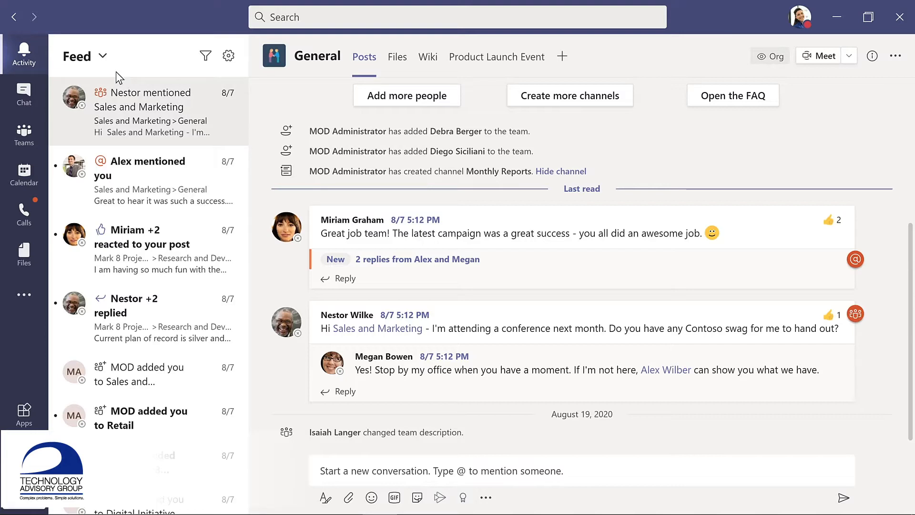
left_click(207, 58)
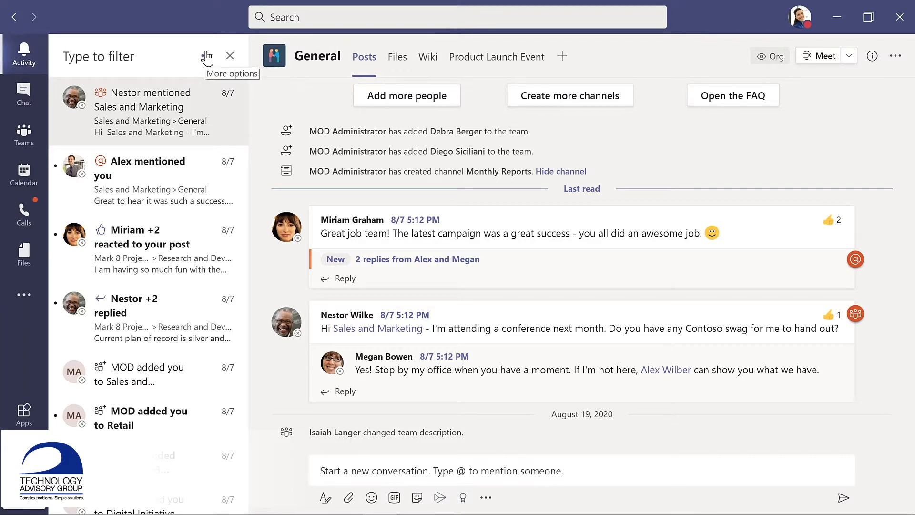
type("ma")
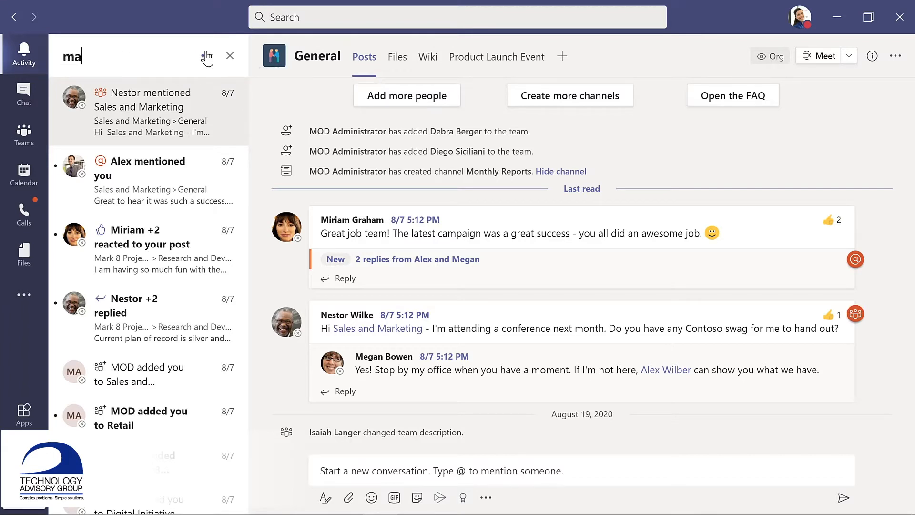
type("rketing")
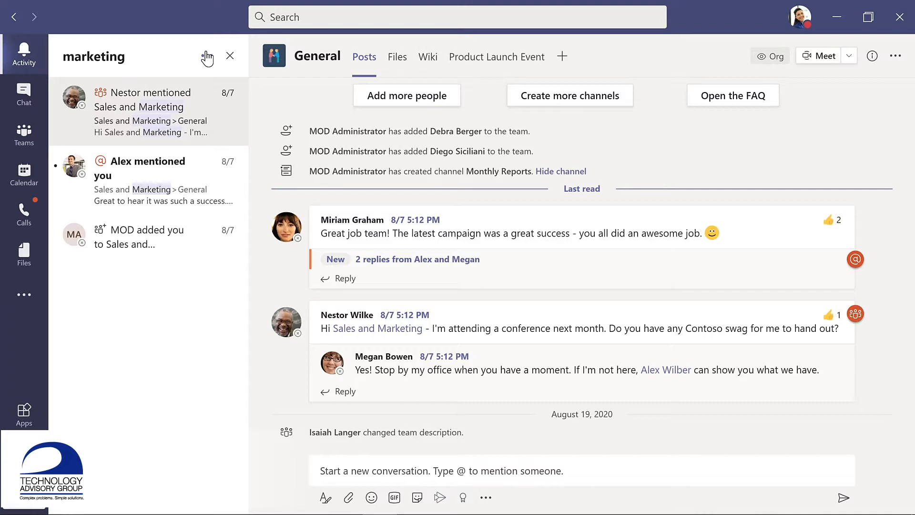
- Look through the Chat, Calendar, Calls, Files and Apps areas and the profile options
left_click(38, 101)
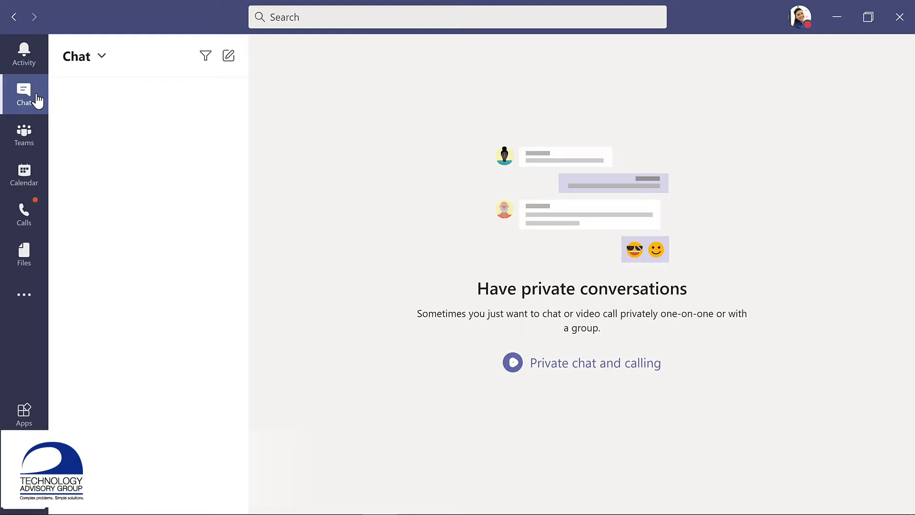
left_click(42, 177)
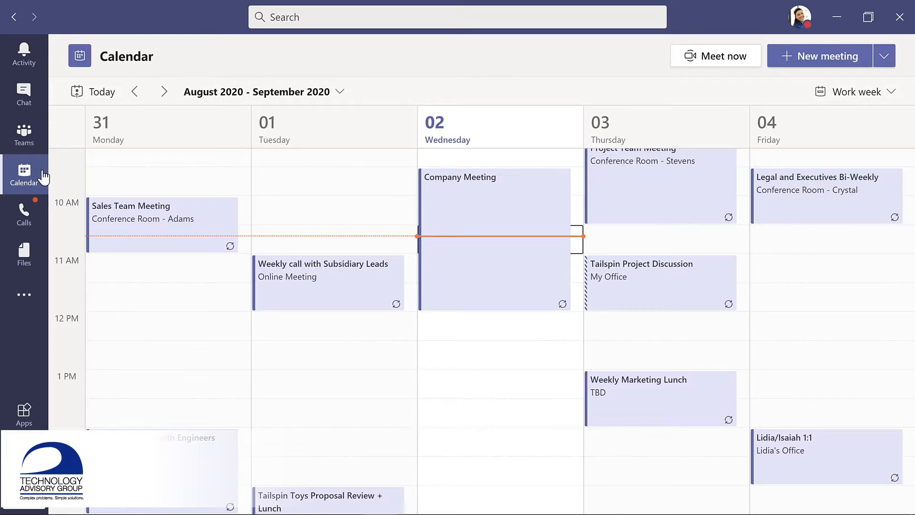
left_click(31, 221)
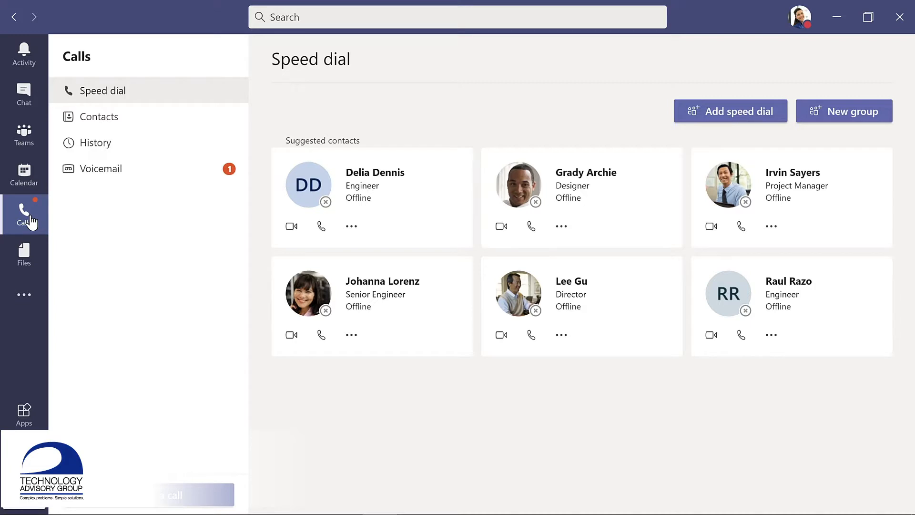
left_click(26, 255)
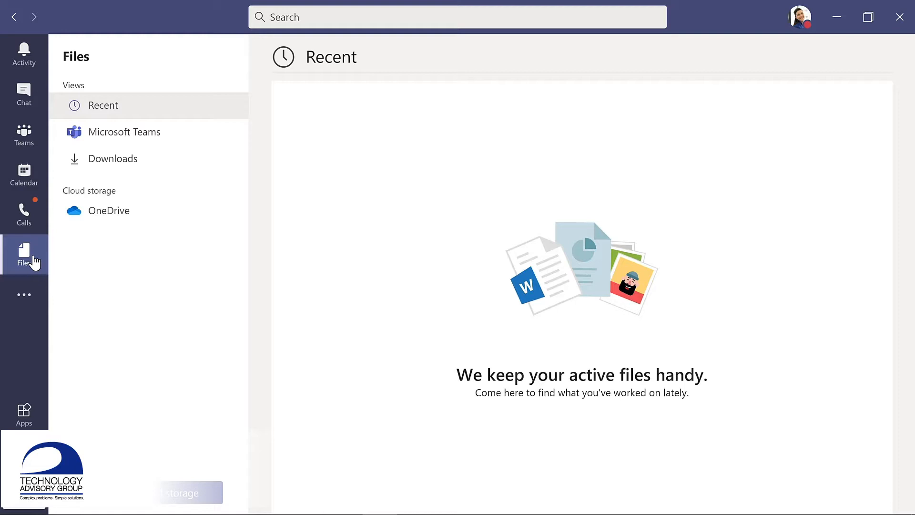
left_click(24, 414)
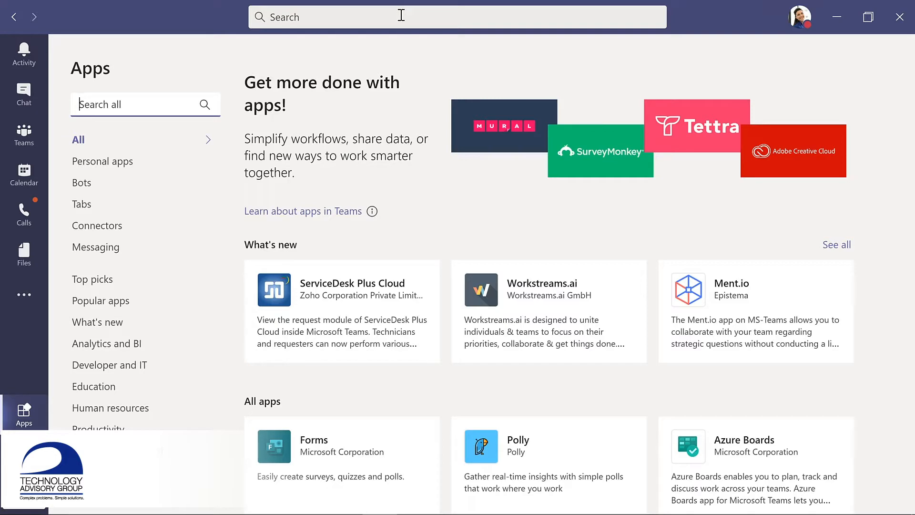
left_click(799, 24)
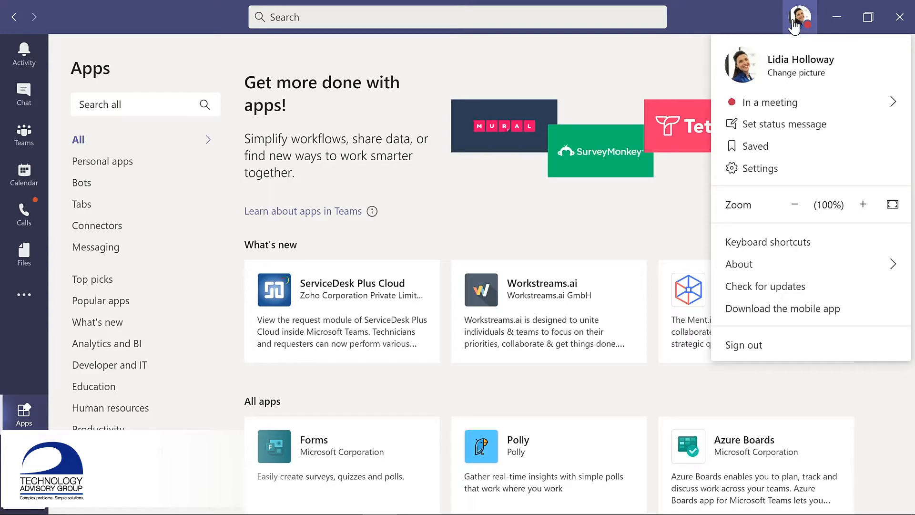
- Start creating a new team from scratch and make it private
left_click(37, 139)
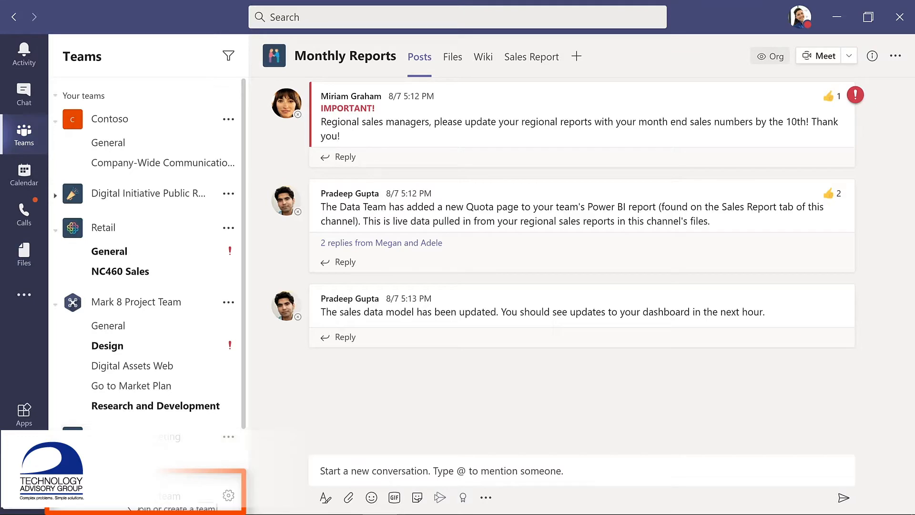
left_click(136, 508)
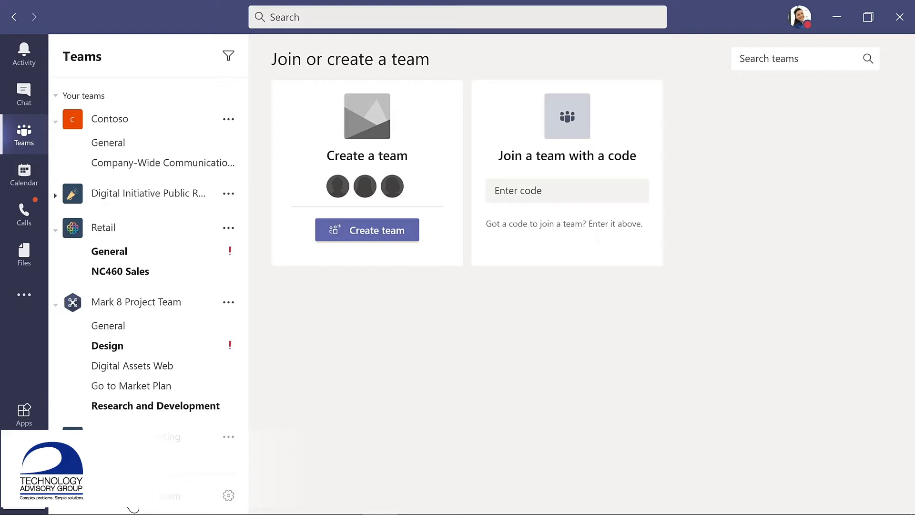
left_click(372, 230)
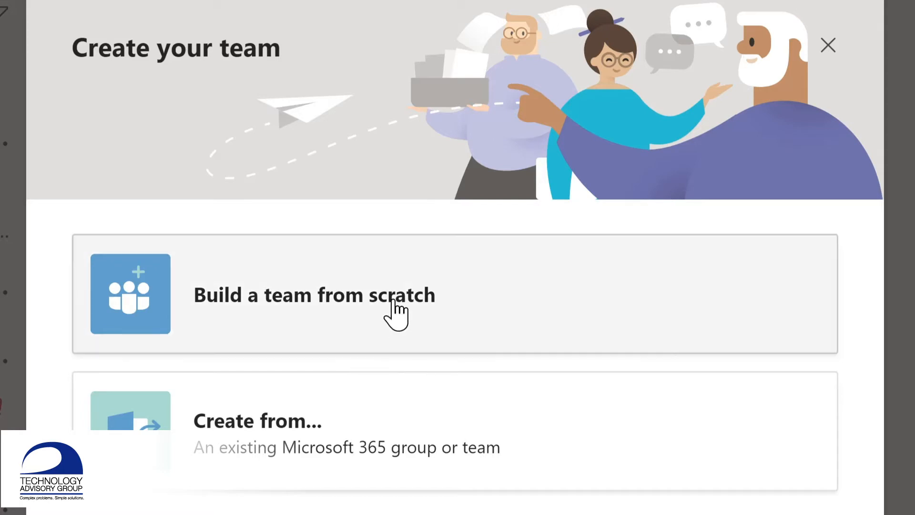
left_click(395, 314)
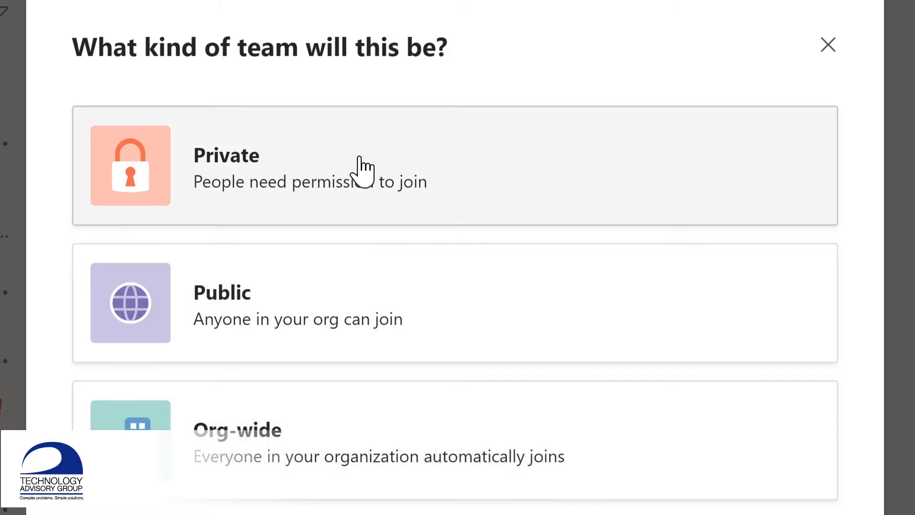
left_click(362, 166)
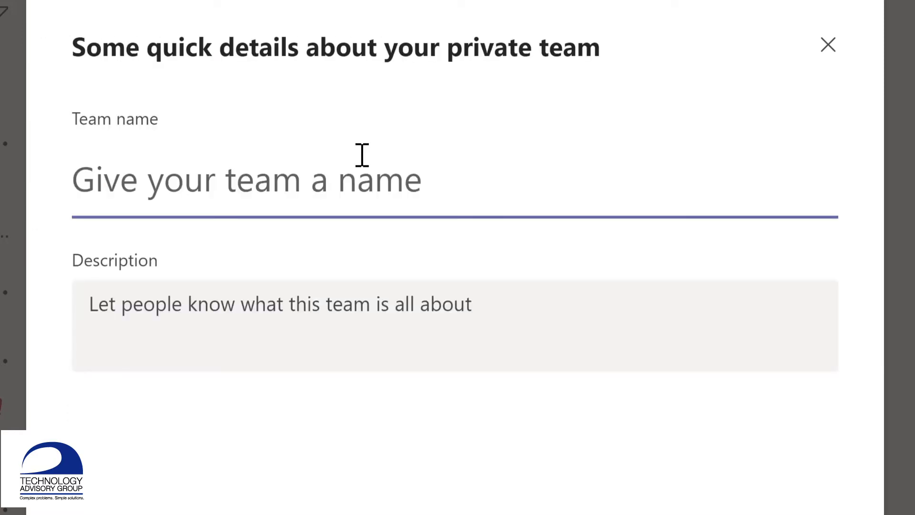
- Name the team "Evergreen Project Team" and describe it as "Planning and development of Contoso learning management system"
type("Evergre")
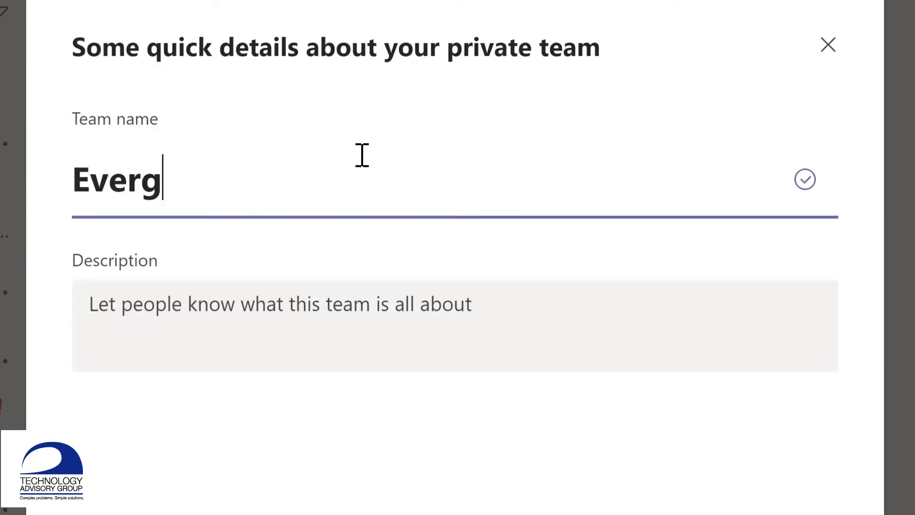
type("en Project Team")
key("Tab")
type("Planning and development of Contoso learning management system")
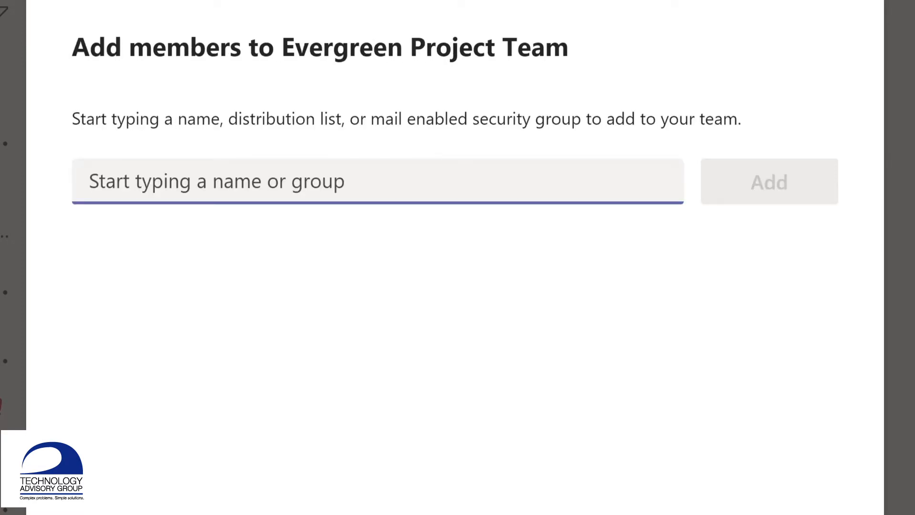
- Add the planner, project manager, IT admin and HR manager to the Evergreen Project Team as members and finish creating it
type("Lynn")
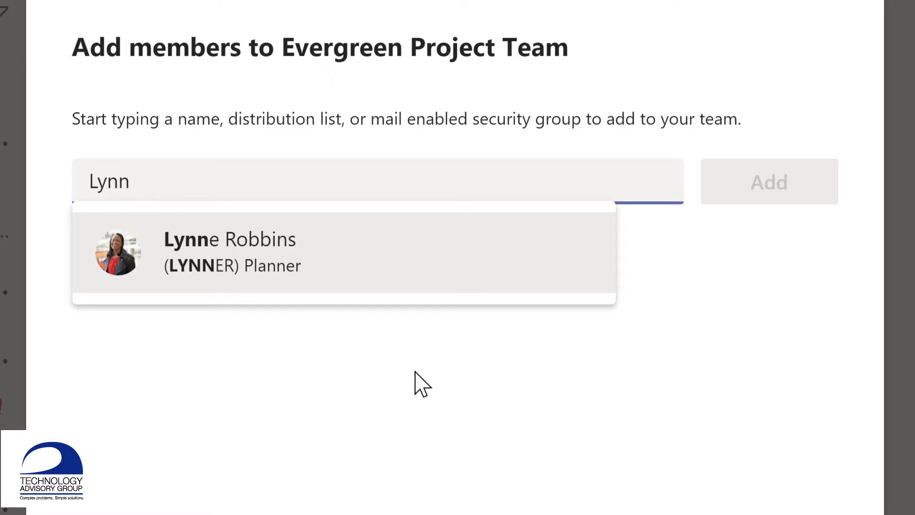
left_click(270, 265)
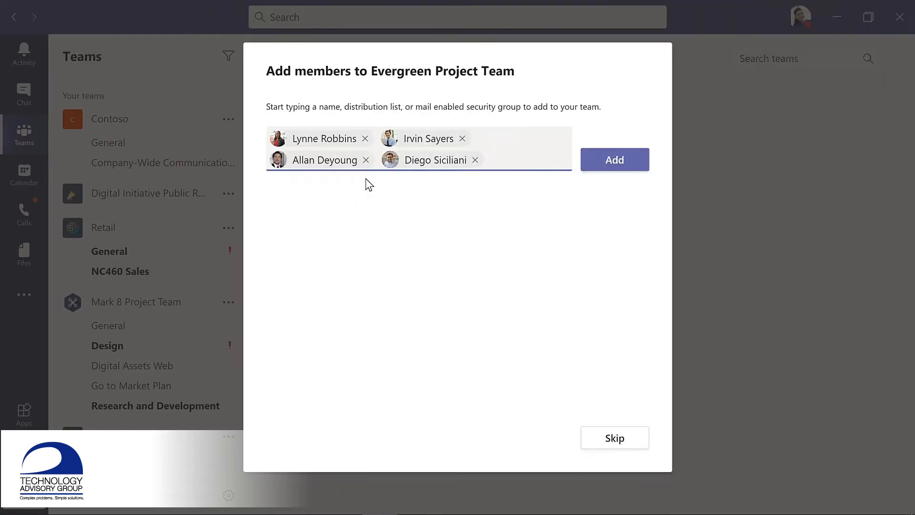
left_click(616, 166)
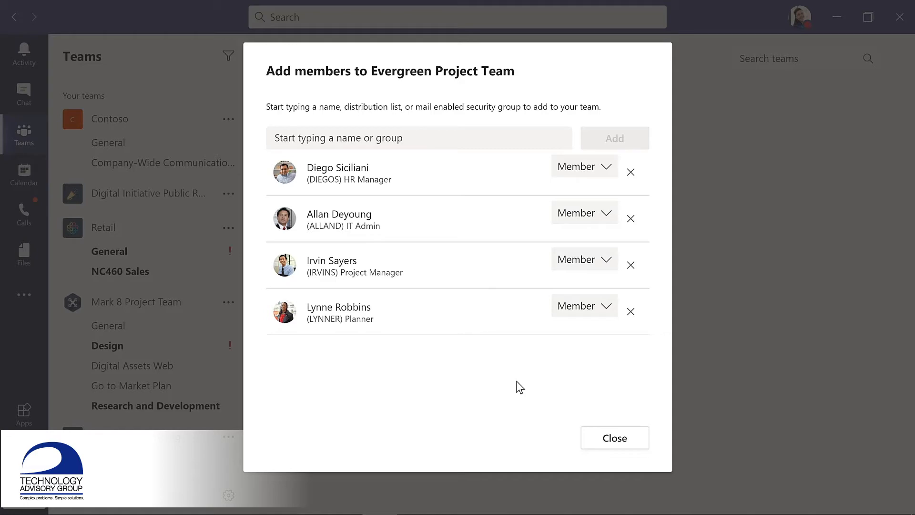
left_click(614, 439)
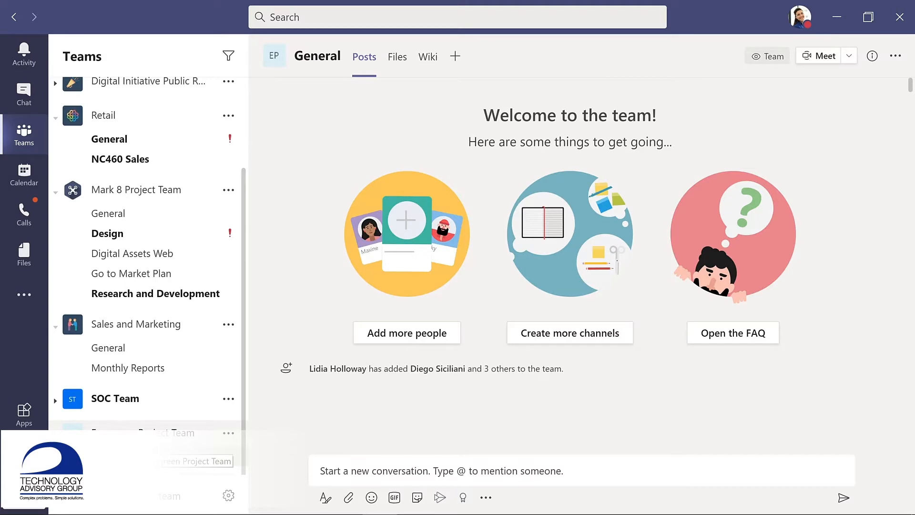
- Move the Evergreen Project Team above Sales and Marketing in the team list
left_click_drag(143, 424, 144, 241)
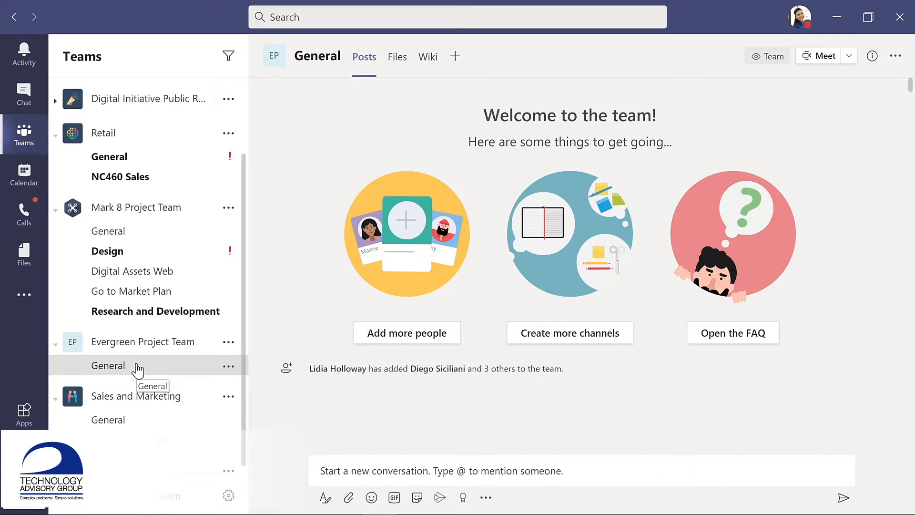
- Post "I'm excited to start planning our new LMS!" with a smile emoji in the Evergreen Project Team's General channel
left_click(319, 471)
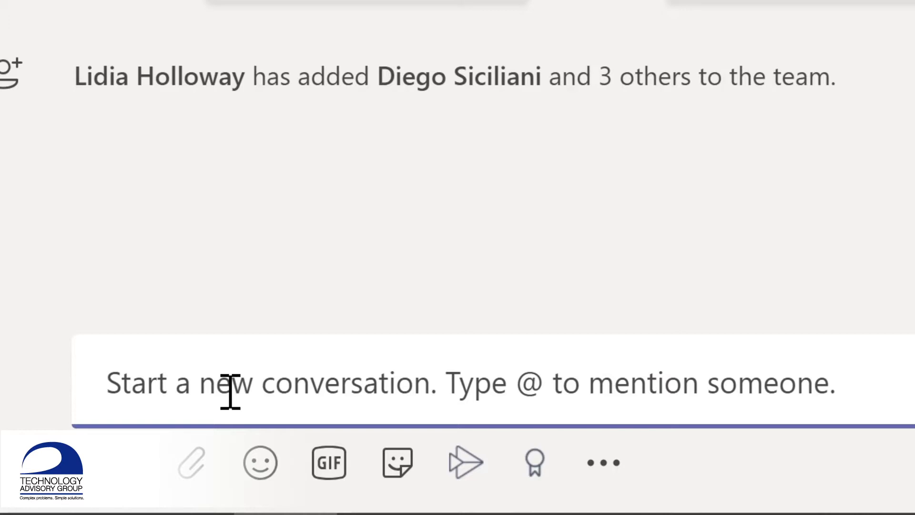
type("I'm excited to start planning our new LMS!")
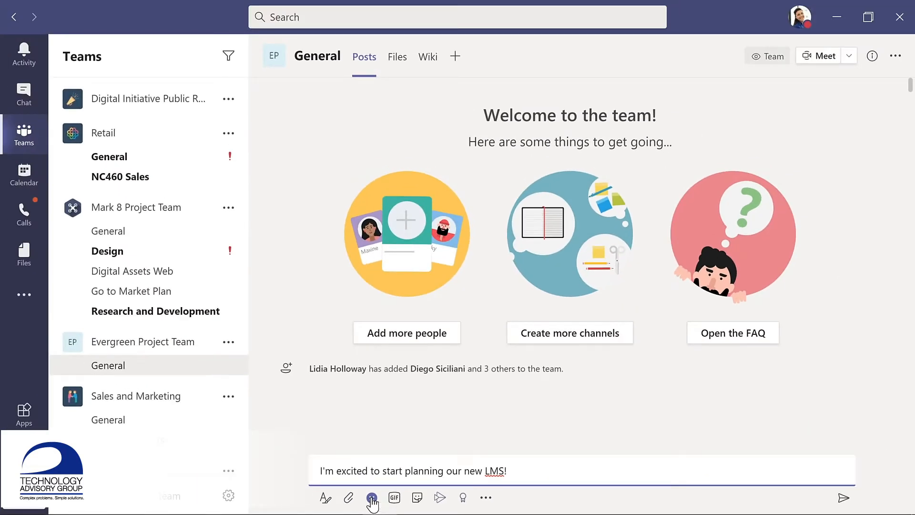
left_click(372, 497)
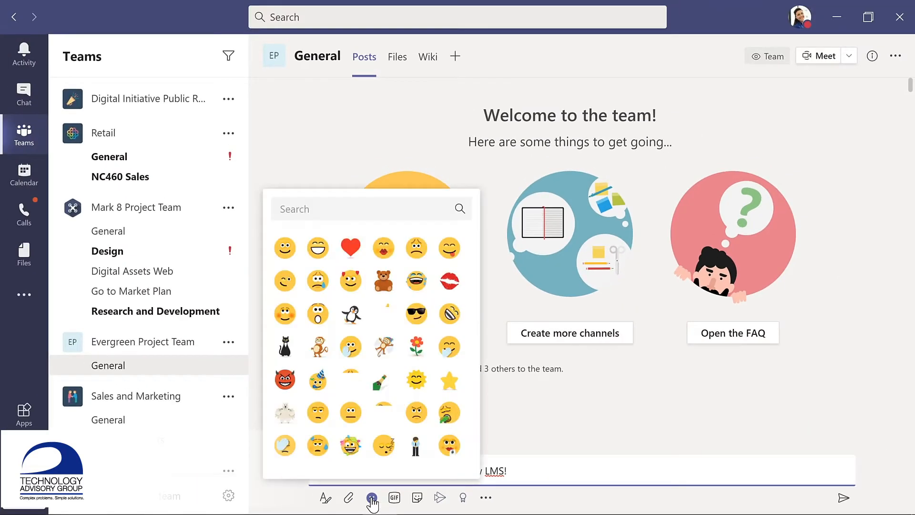
left_click(284, 251)
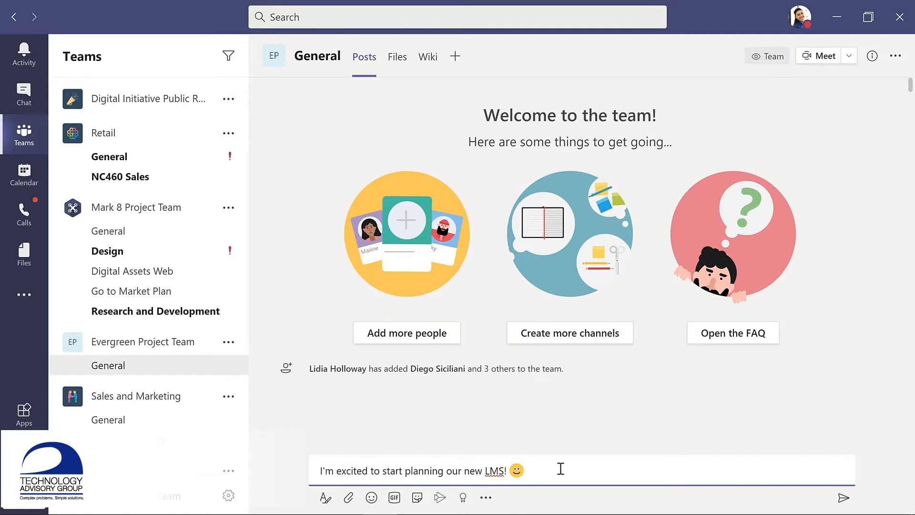
left_click(843, 498)
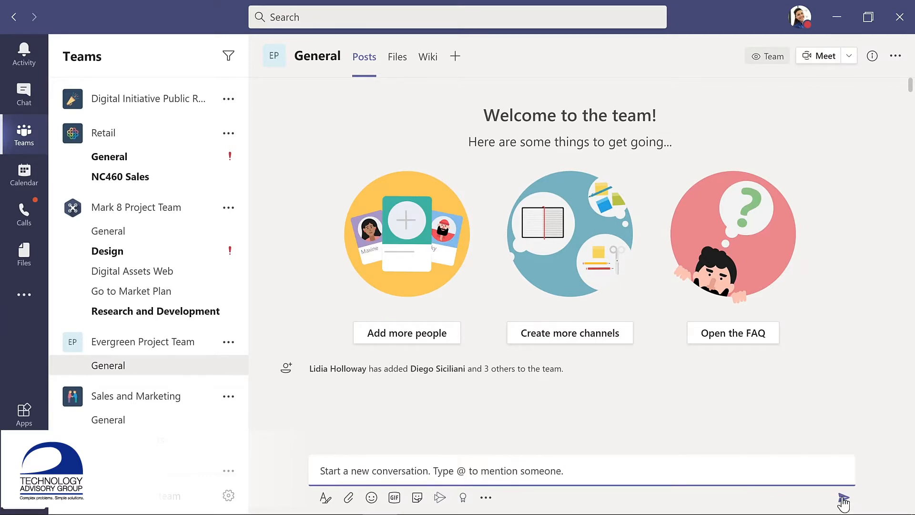
left_click(276, 446)
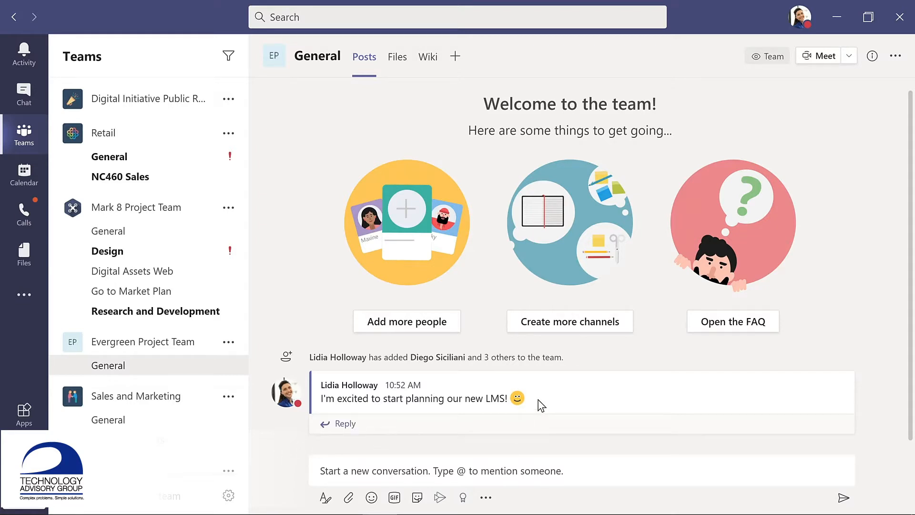
- Edit the posted LMS message so it begins with a mention of the Evergreen Project Team followed by a comma
mouse_move(541, 405)
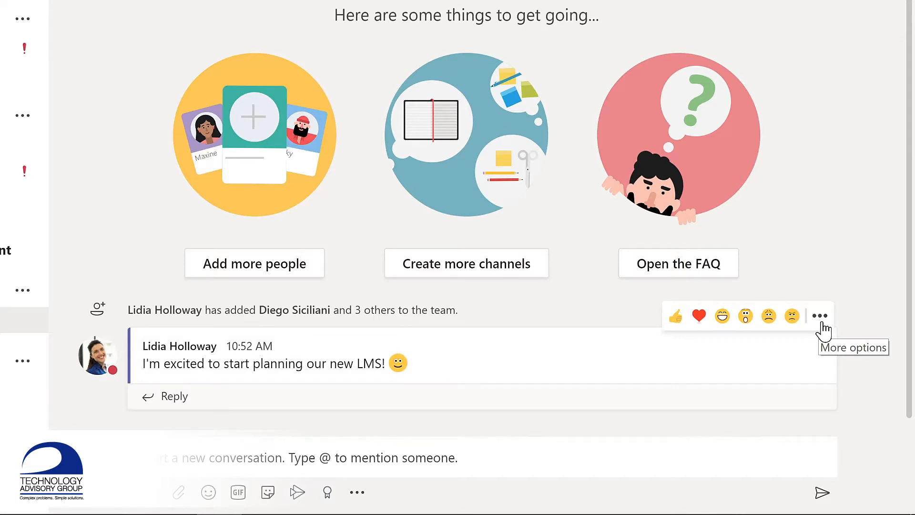
left_click(821, 322)
mouse_move(823, 320)
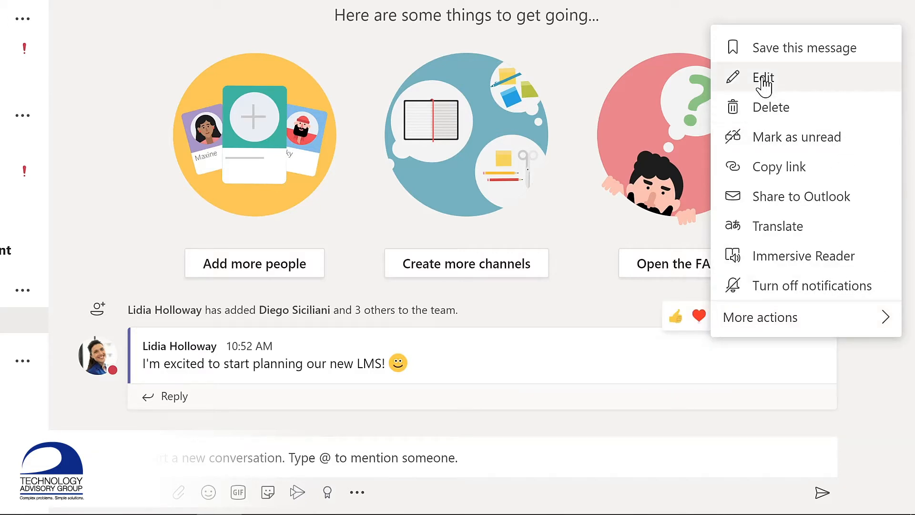
left_click(763, 79)
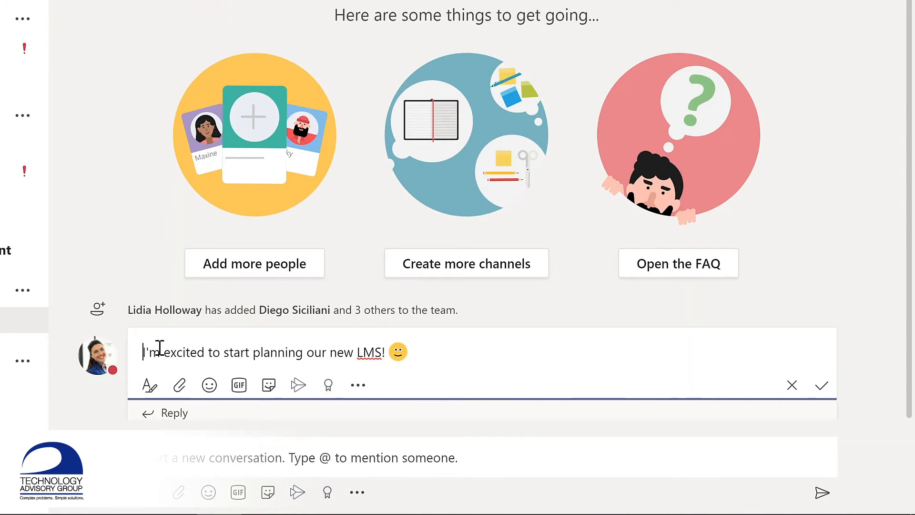
type("@")
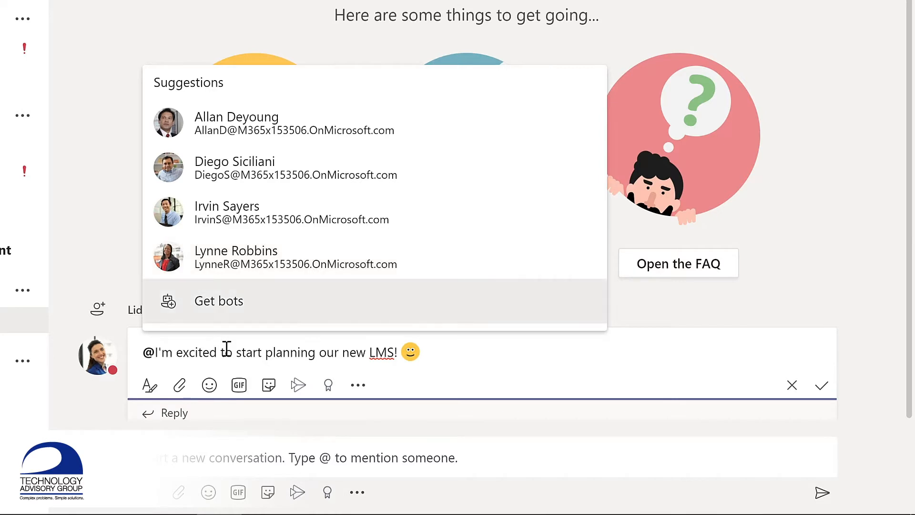
type("team")
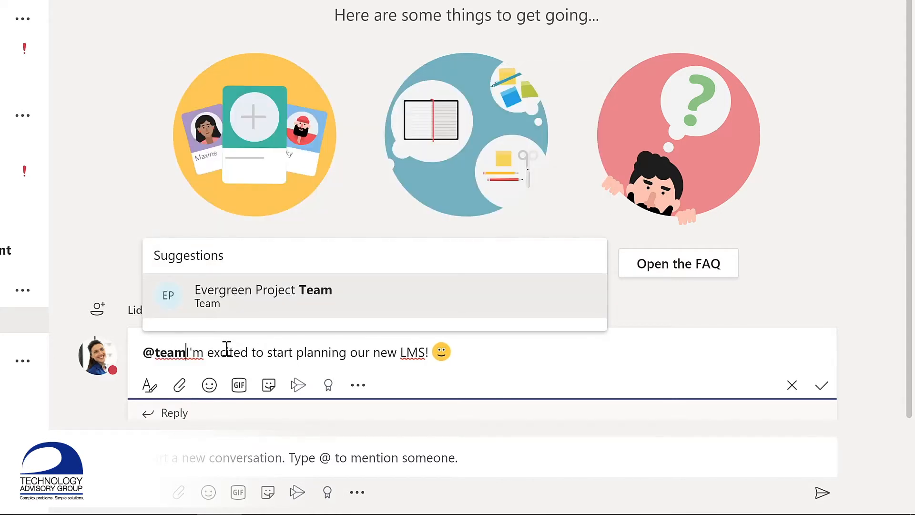
left_click(250, 302)
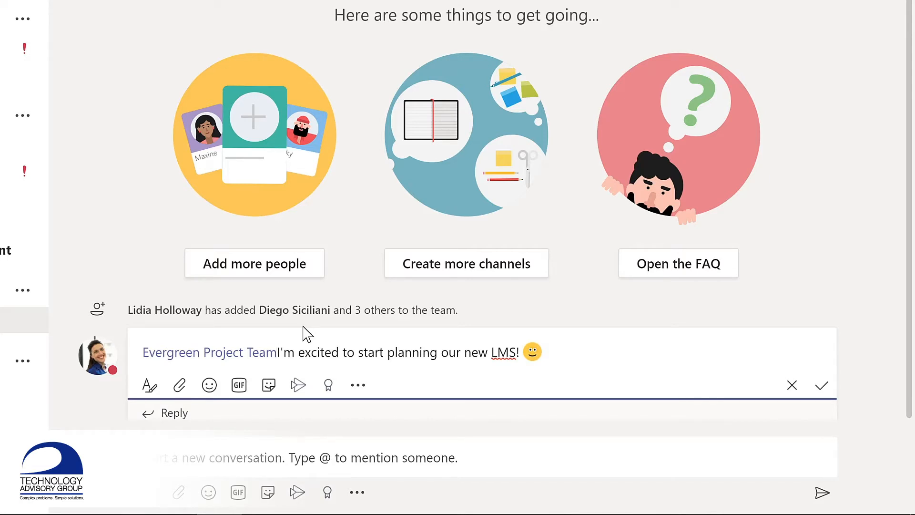
type(",")
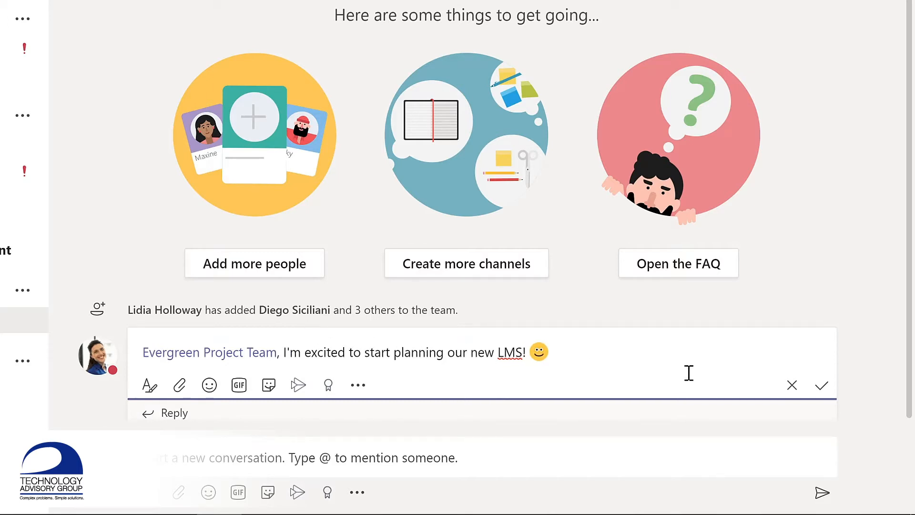
left_click(824, 390)
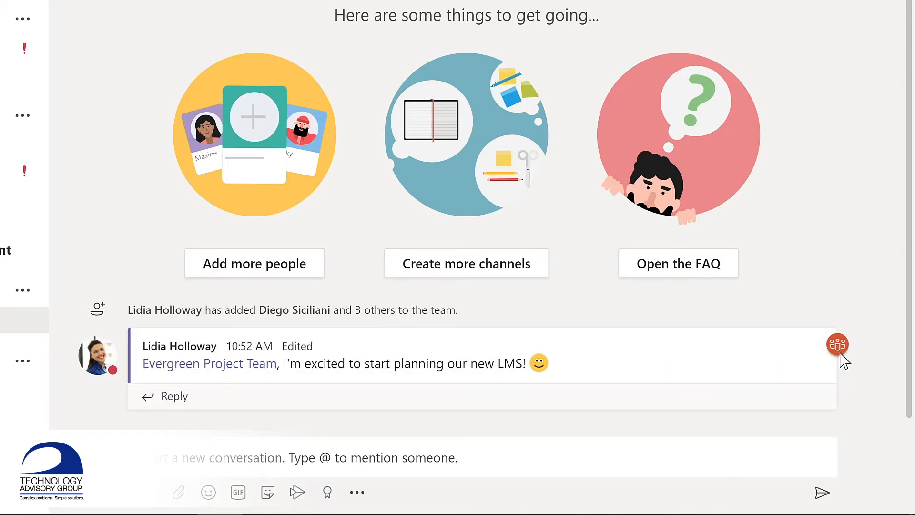
mouse_move(842, 355)
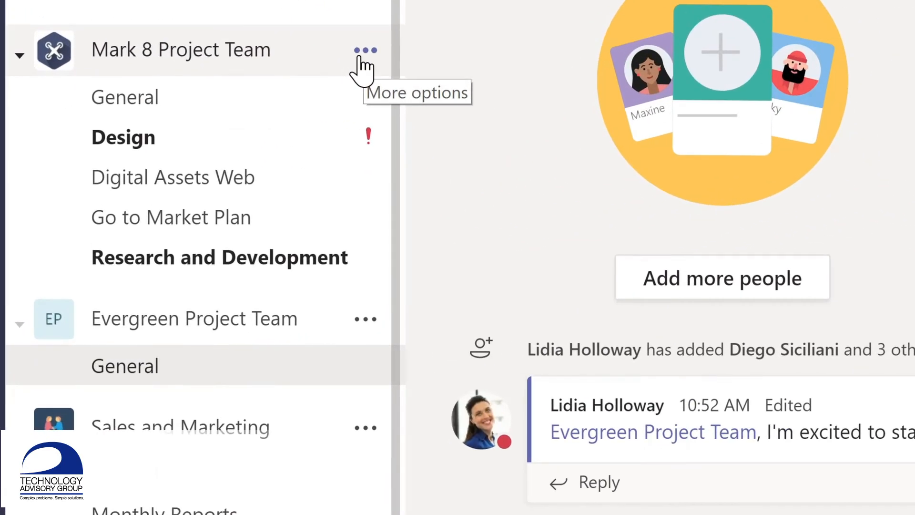
- Review the Mark 8 Project Team's owners, members and guests, channels and analytics in its management page
left_click(365, 50)
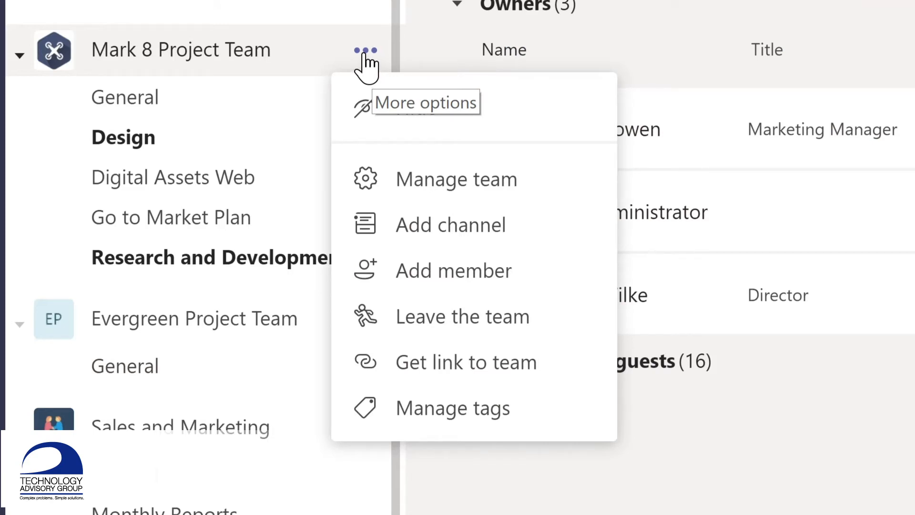
left_click(443, 187)
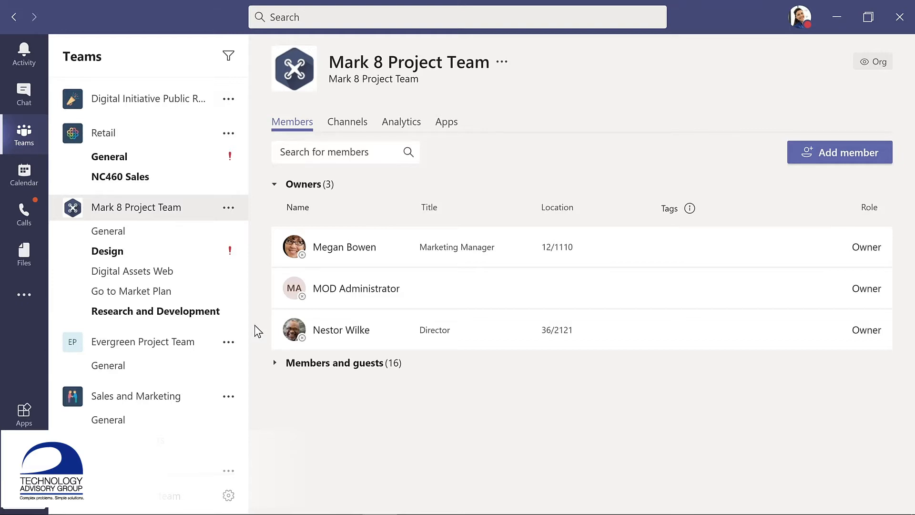
left_click(311, 368)
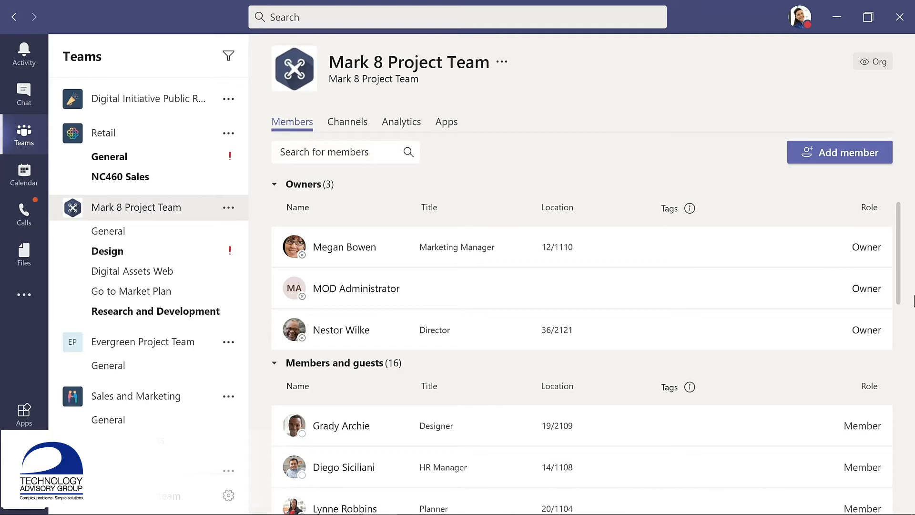
scroll(908, 329, "down", 3)
scroll(911, 382, "down", 4)
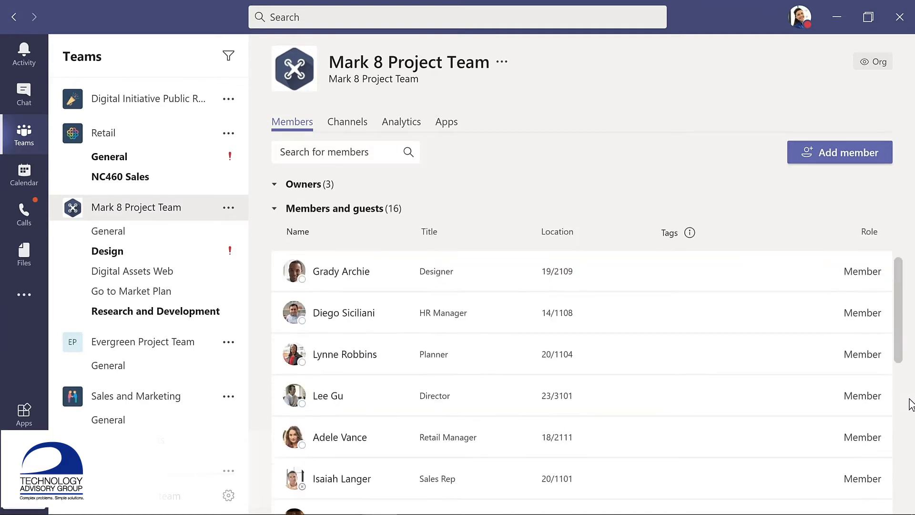
scroll(908, 494, "down", 4)
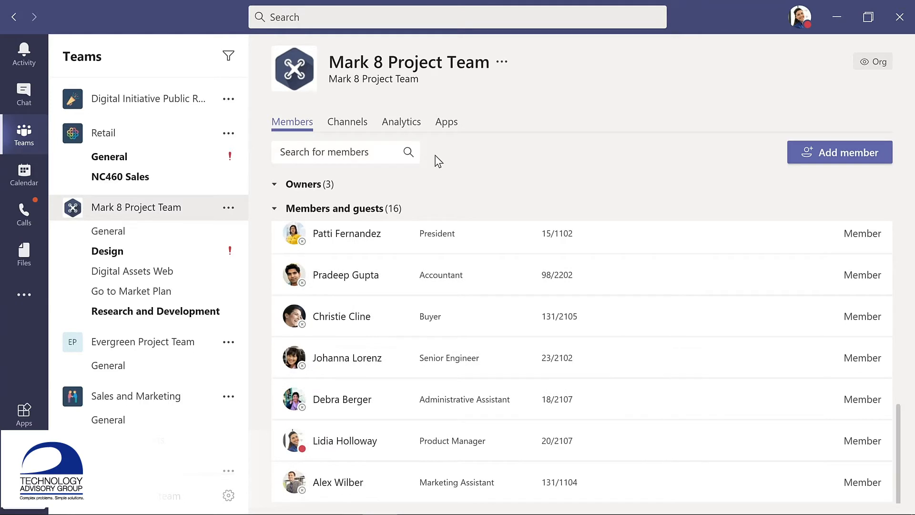
left_click(347, 127)
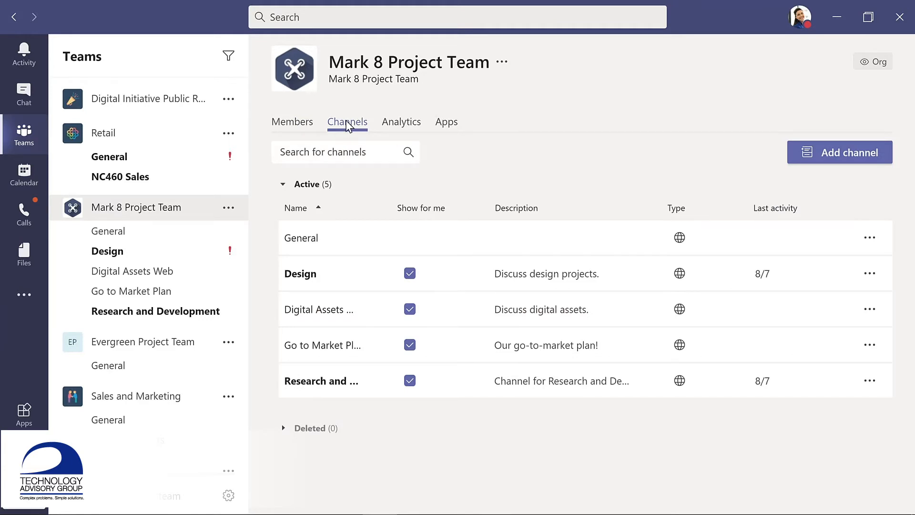
left_click(402, 126)
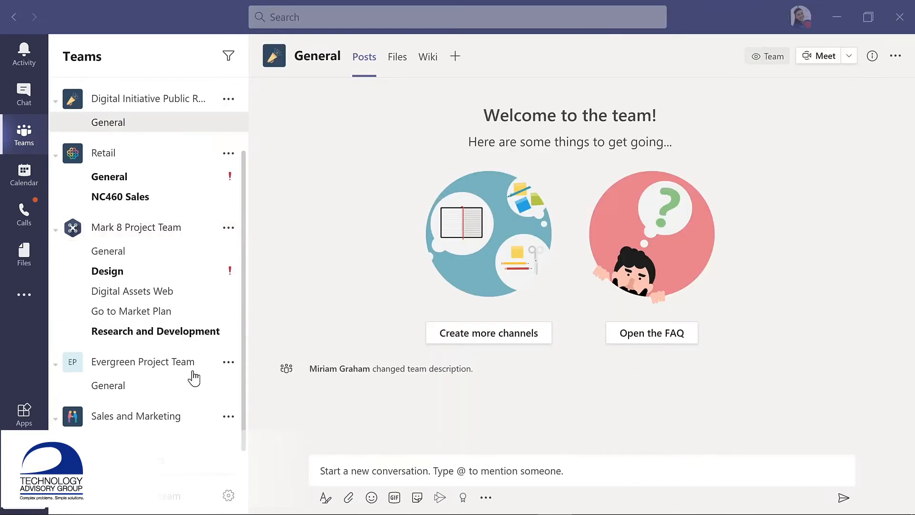
- Add the director to the Evergreen Project Team as a member
left_click(228, 364)
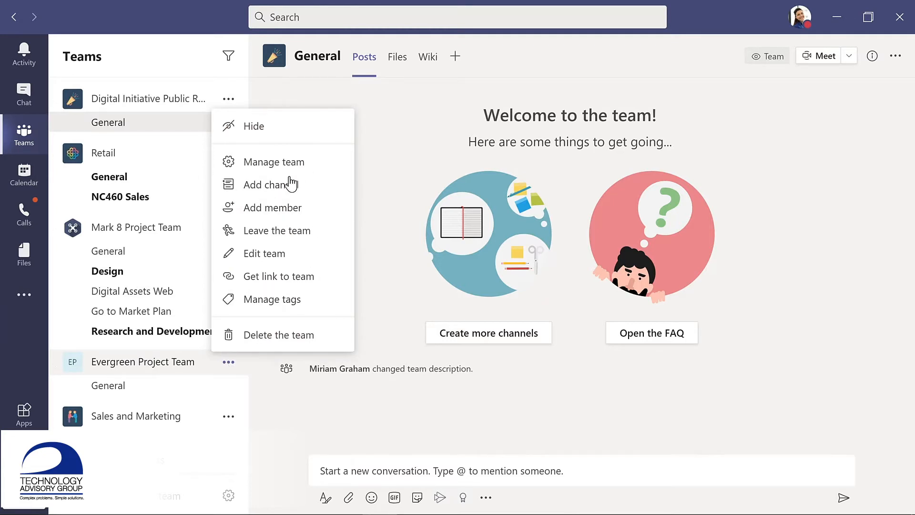
left_click(270, 209)
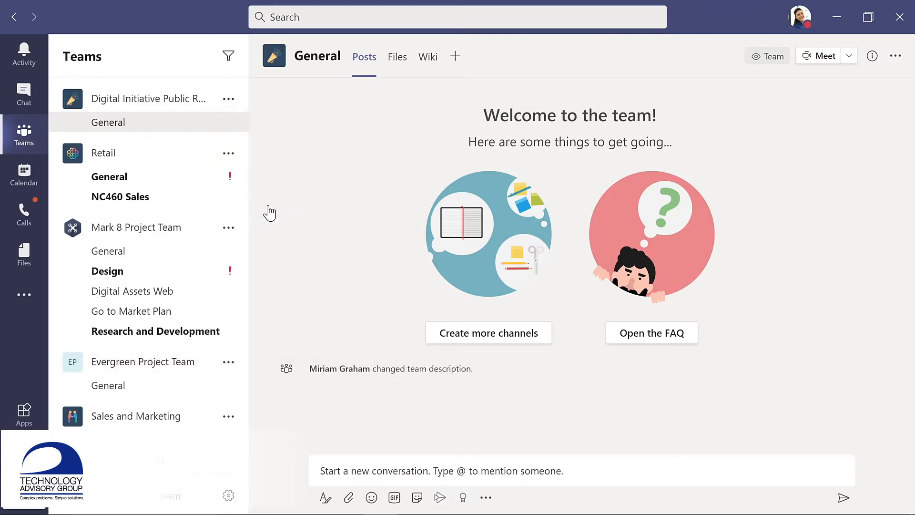
type("nestor")
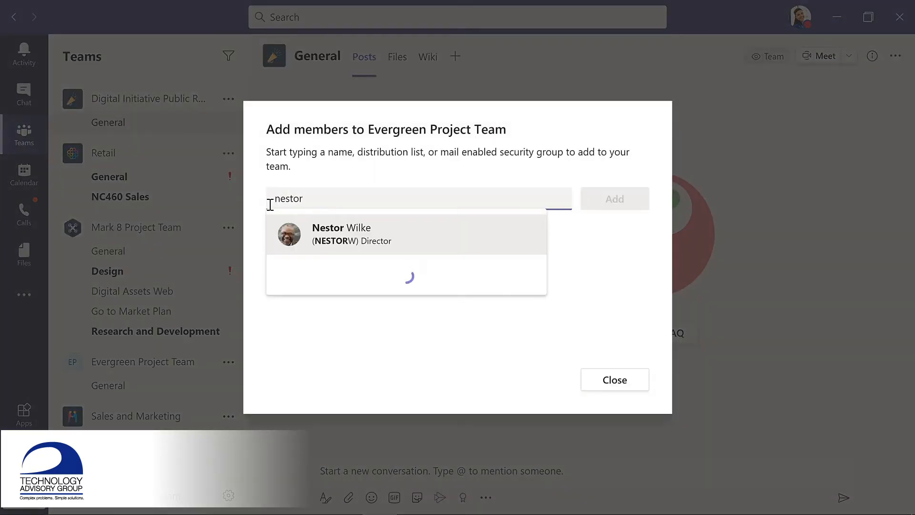
key("Return")
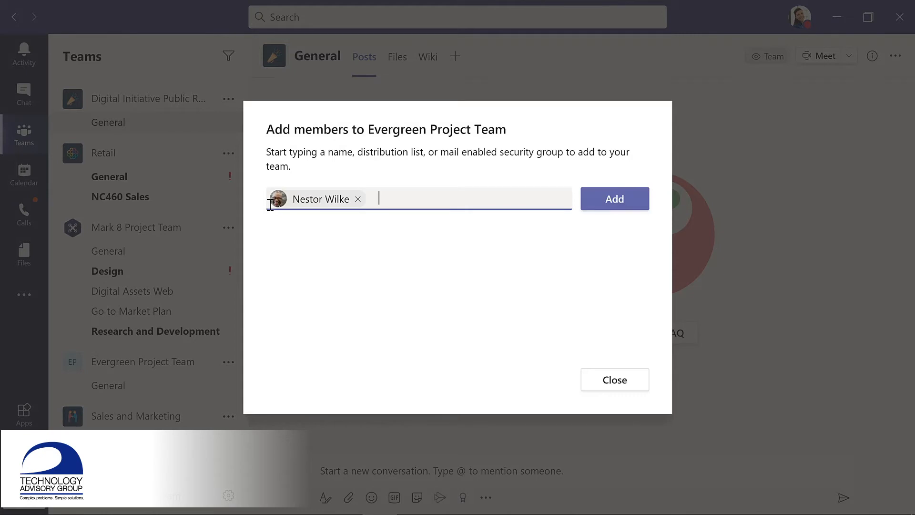
left_click(622, 206)
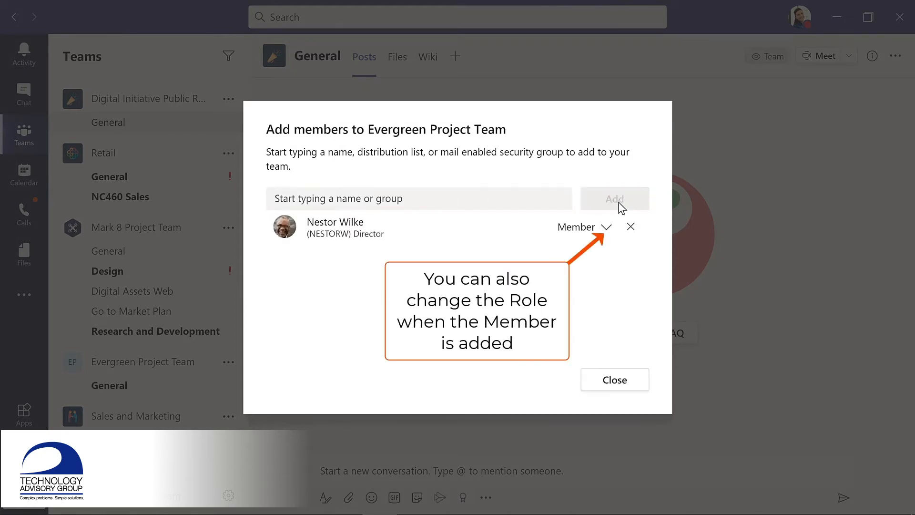
left_click(614, 377)
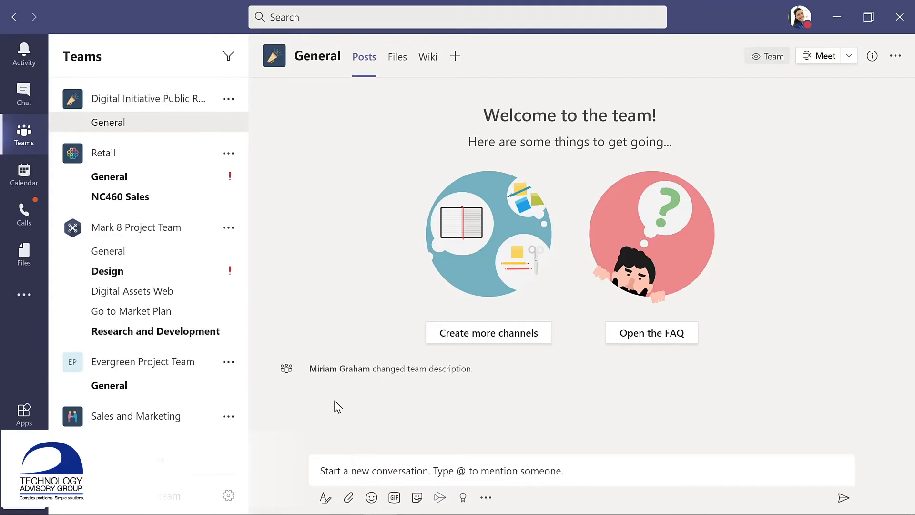
- Change the director's role in the Evergreen Project Team to Owner
left_click(229, 364)
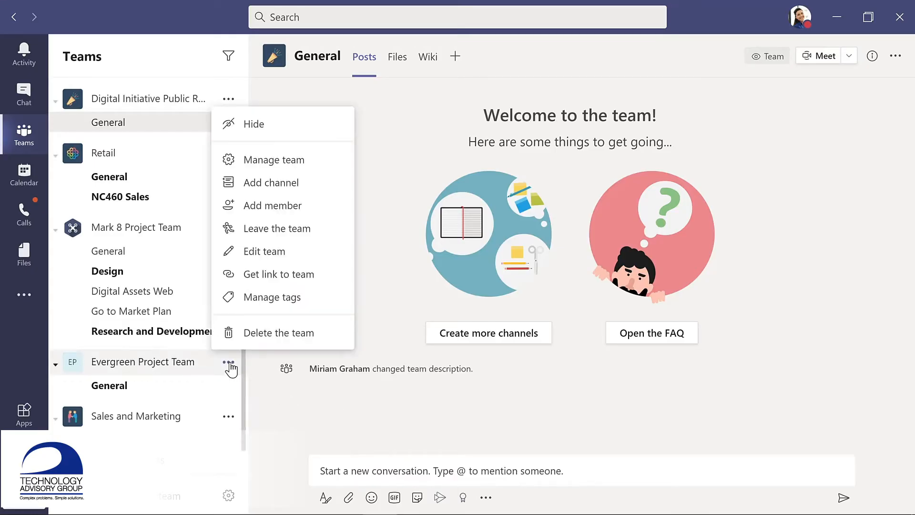
left_click(282, 162)
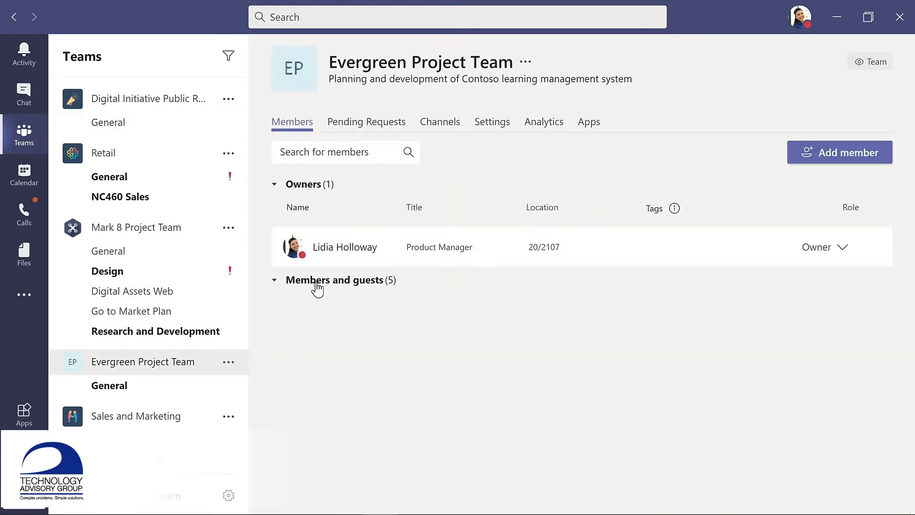
left_click(316, 286)
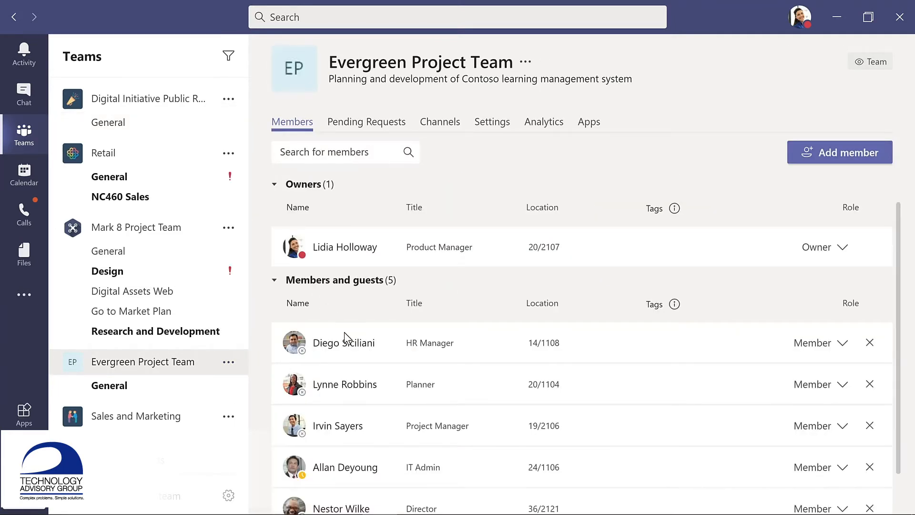
scroll(350, 353, "down", 1)
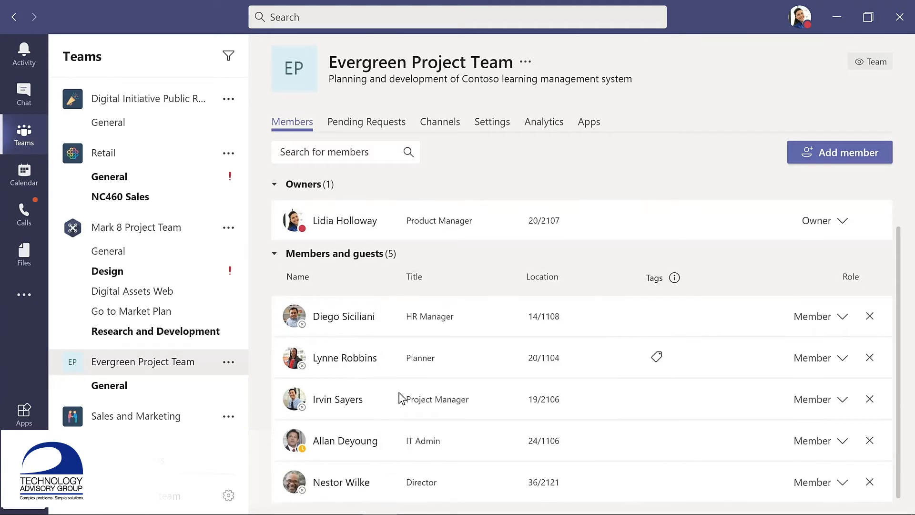
left_click(842, 483)
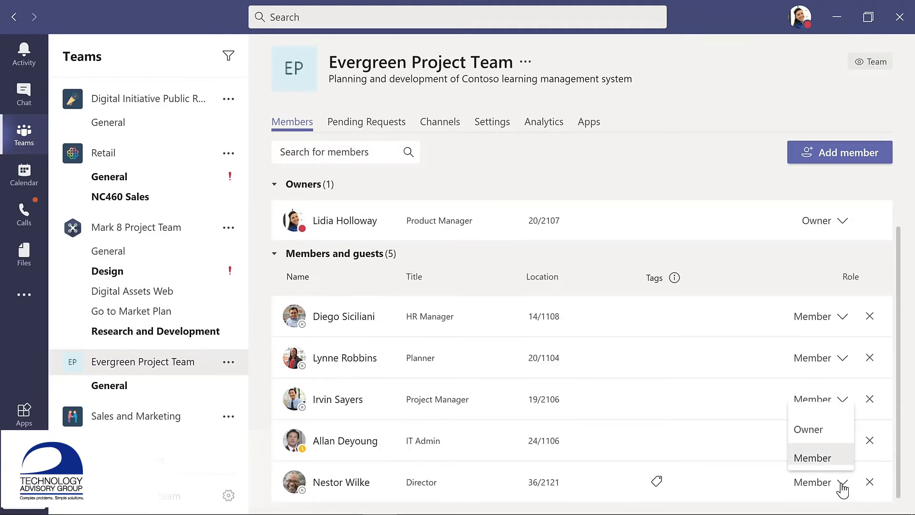
left_click(810, 429)
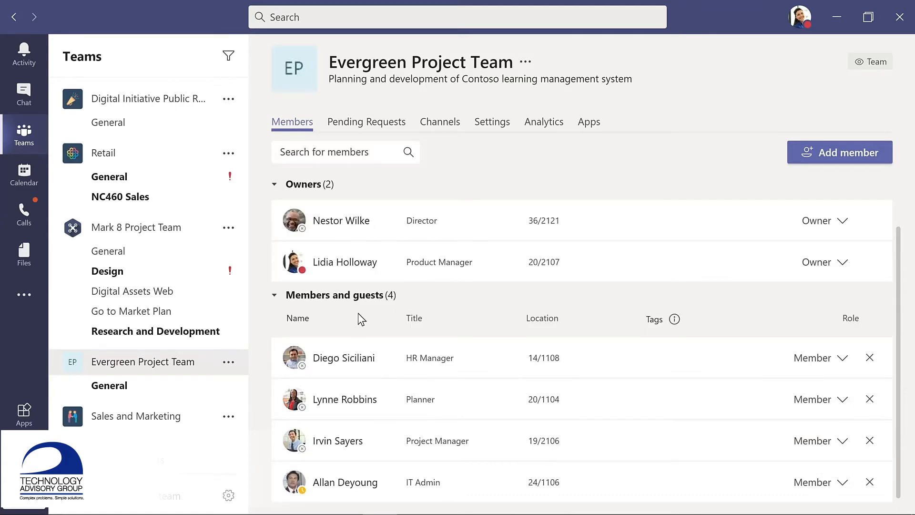
- Start an announcement in the Evergreen Project Team's General channel with a headline welcoming the new director by first name
left_click(123, 385)
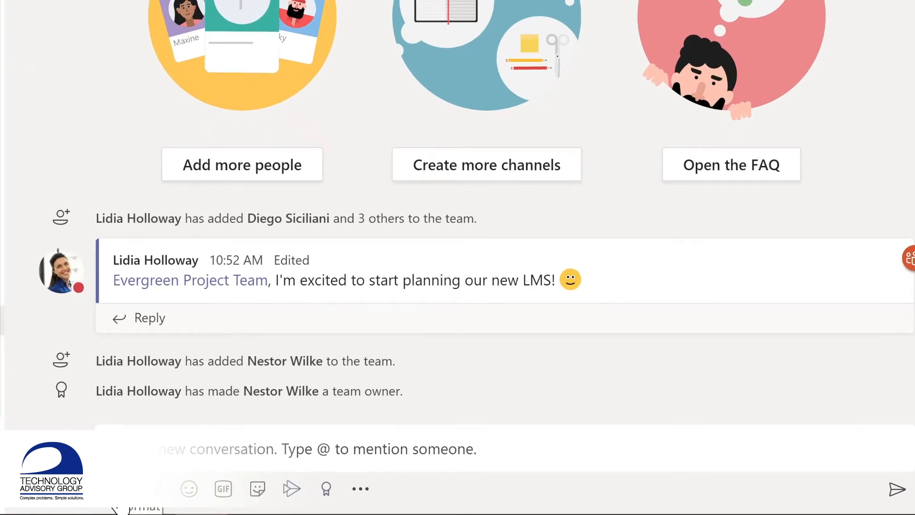
left_click(157, 488)
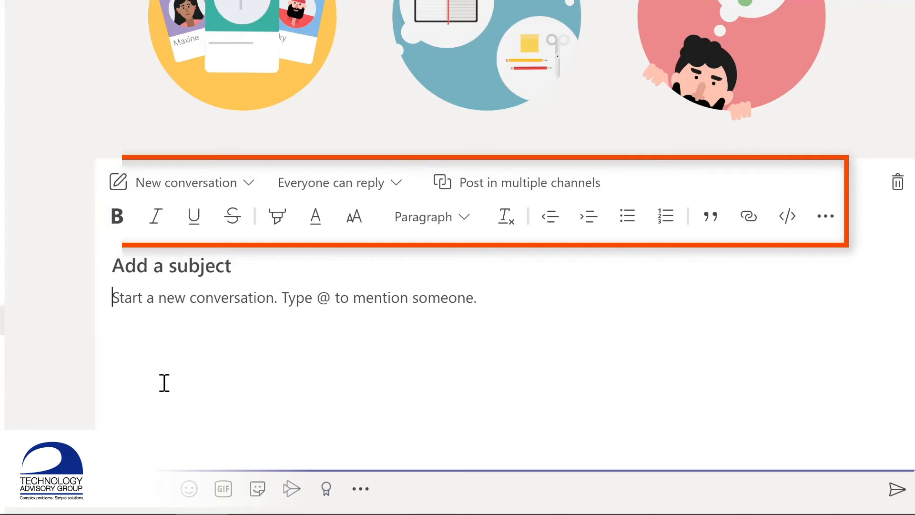
left_click(249, 183)
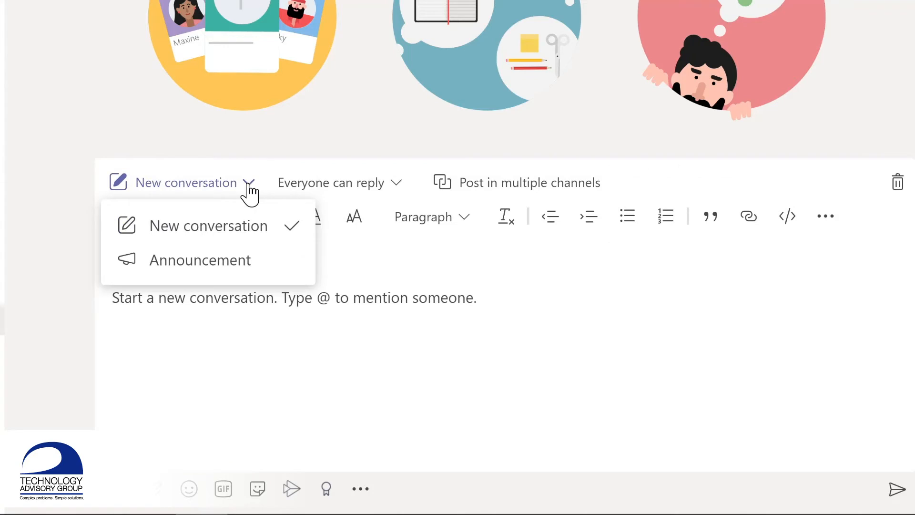
left_click(212, 262)
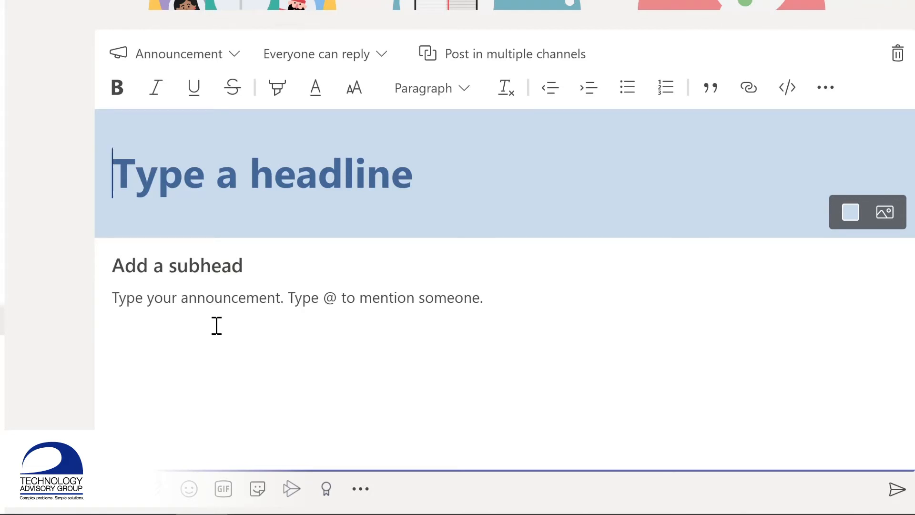
type("Welcome Nestor!")
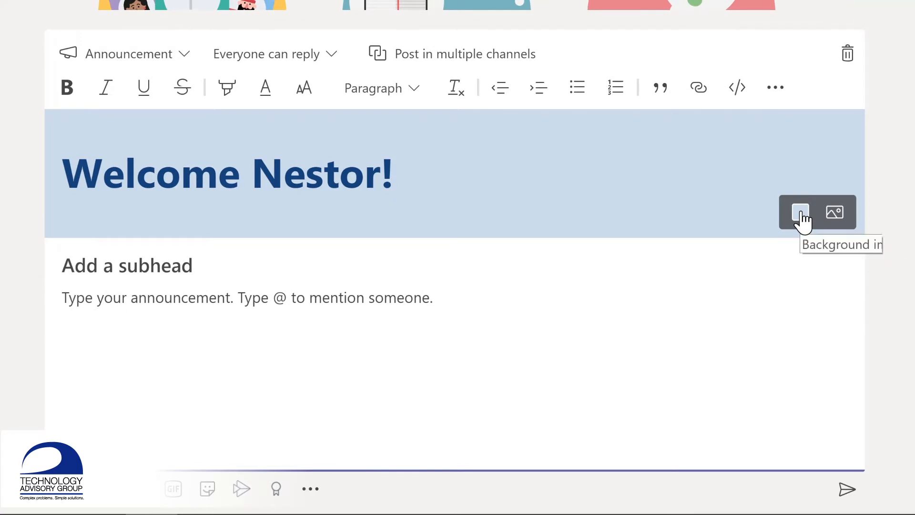
- Give the headline a dark teal background and post the announcement with a subhead and message welcoming the director to the LMS planning team
left_click(801, 214)
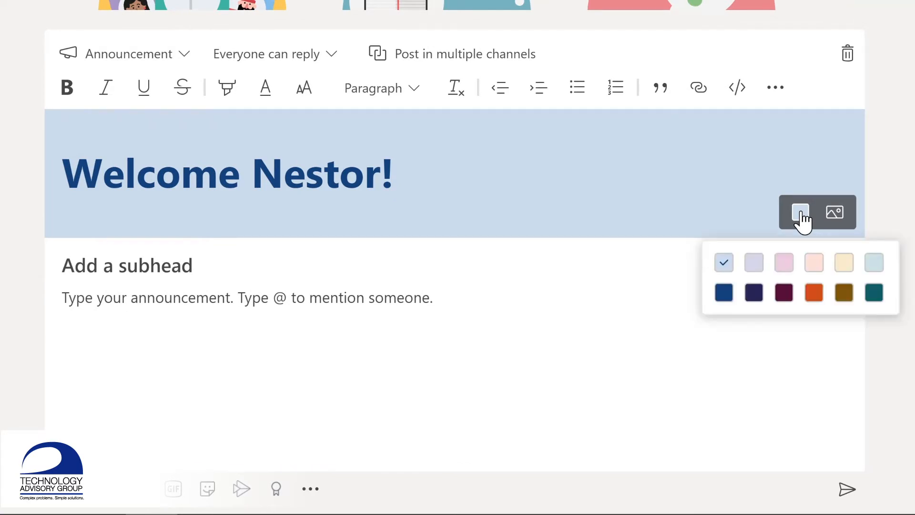
left_click(874, 292)
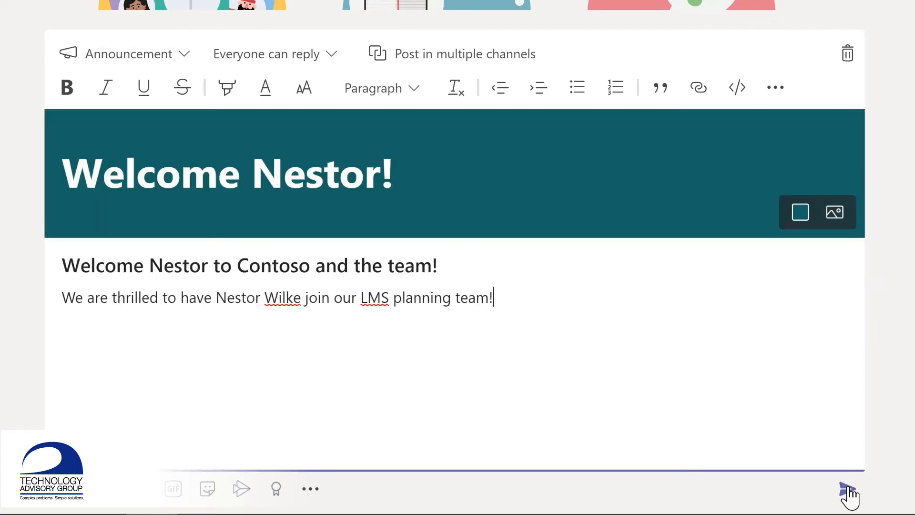
left_click(847, 491)
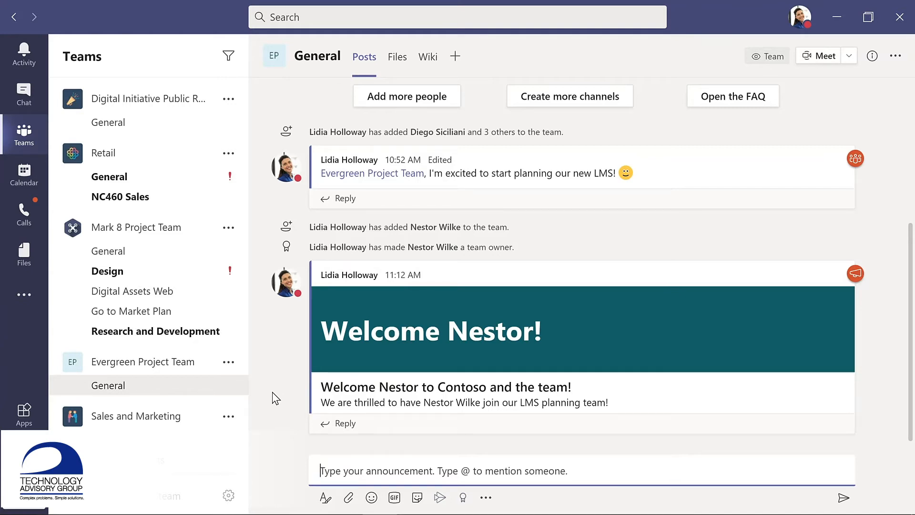
- Start a new Evergreen Project Team channel named Design with the description "Design and planning of LMS"
left_click(228, 365)
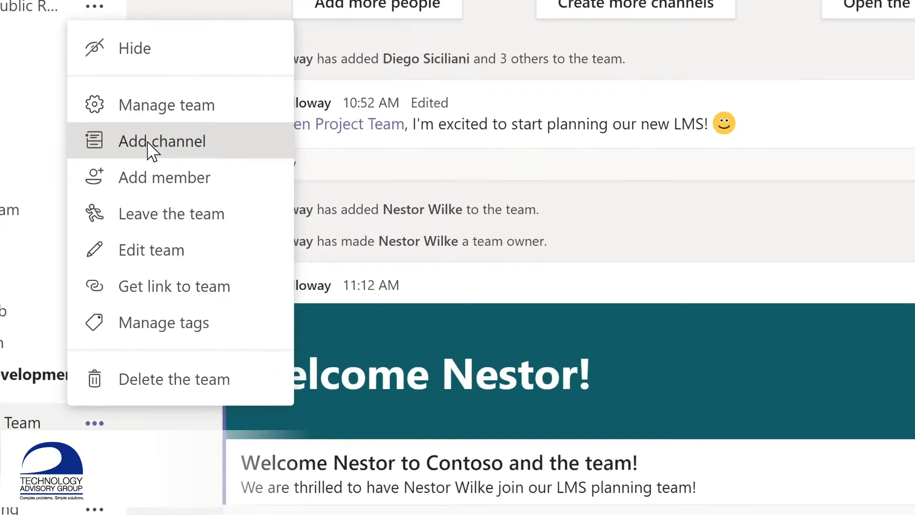
left_click(257, 187)
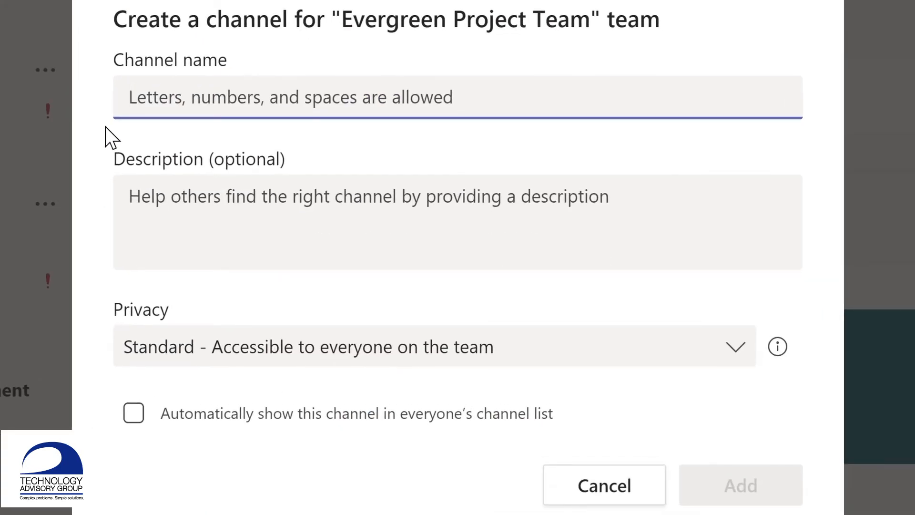
type("D")
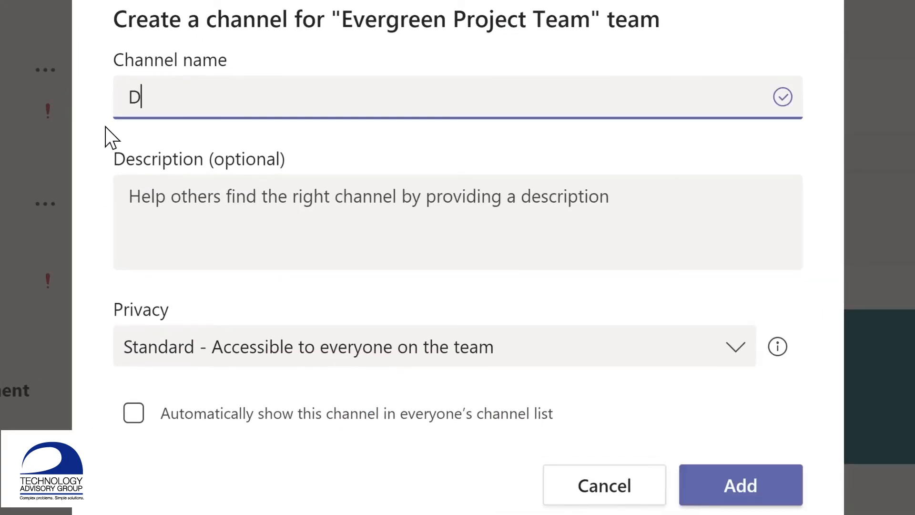
type("esign")
left_click(144, 196)
type("Design and planning of LMS")
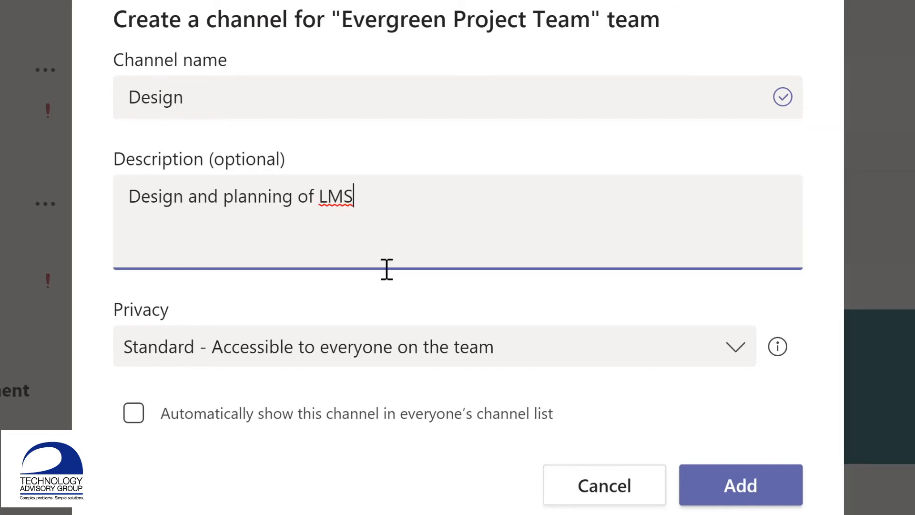
- Keep the channel's privacy as Standard, show it automatically in everyone's channel list, and add it to the team
left_click(739, 355)
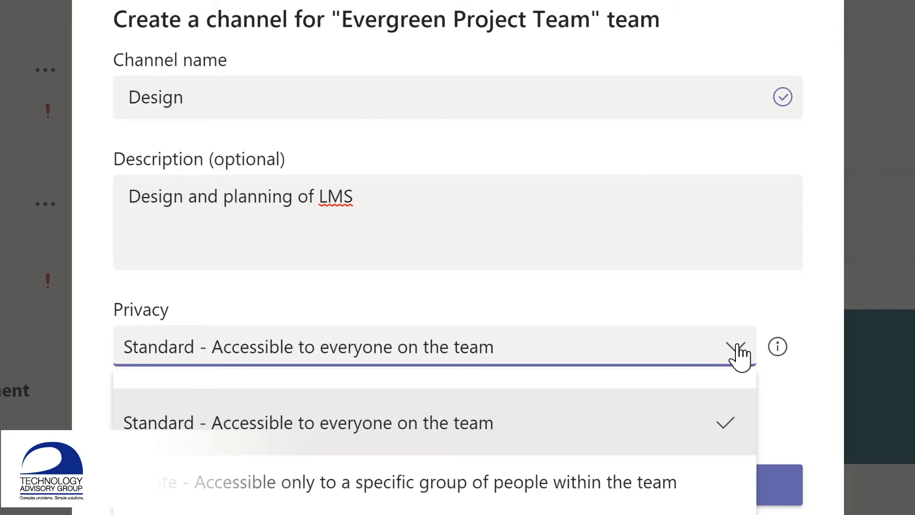
left_click(699, 299)
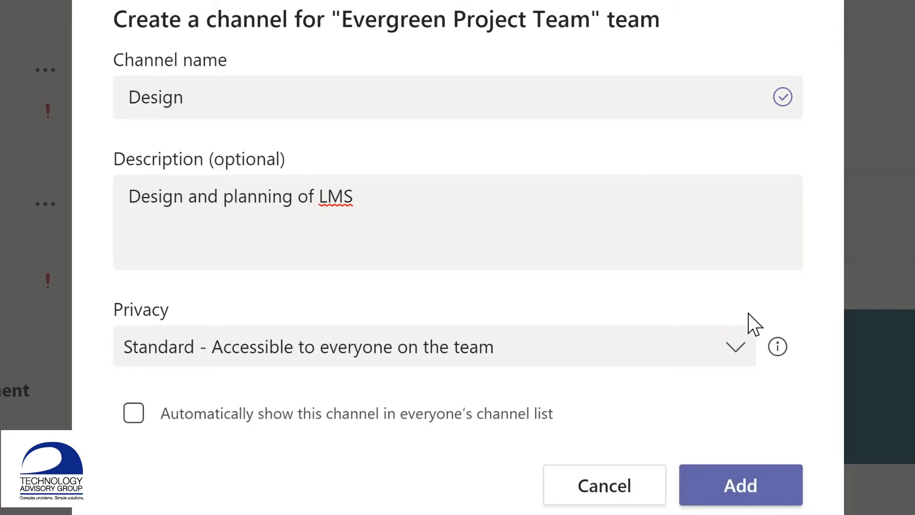
left_click(133, 413)
left_click(751, 482)
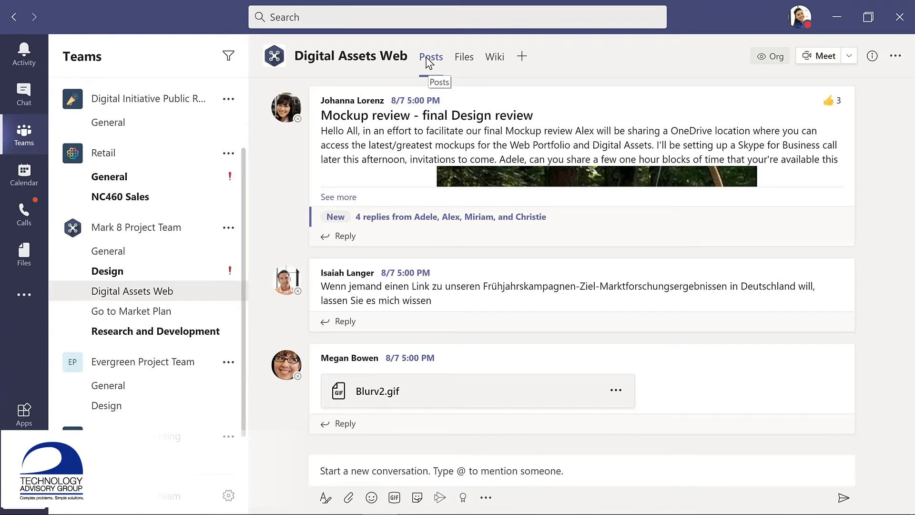
- Review the Digital Assets Web channel's files and the actions and open options available for Product Launch.pptx
left_click(466, 60)
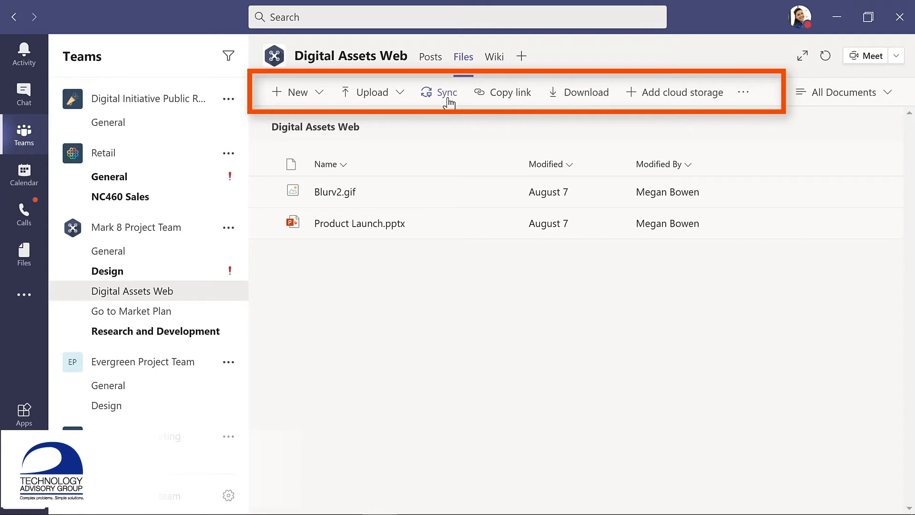
left_click(501, 226)
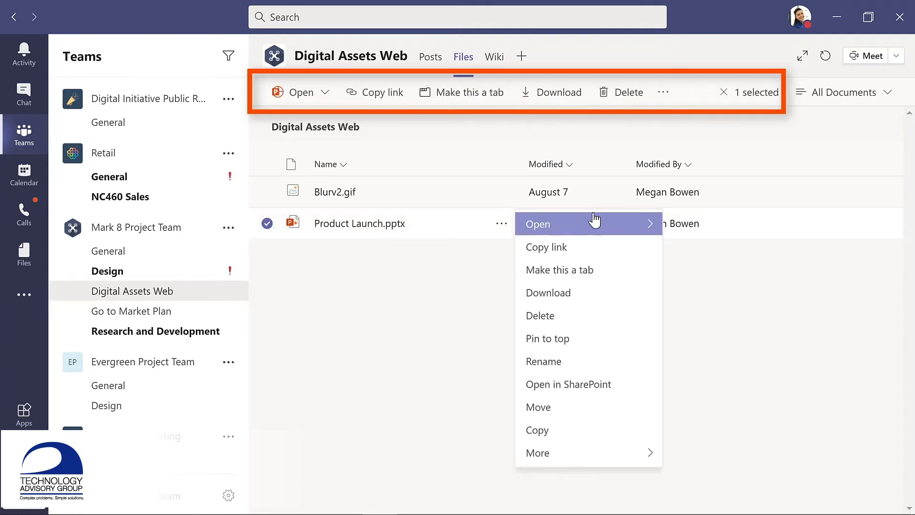
mouse_move(649, 229)
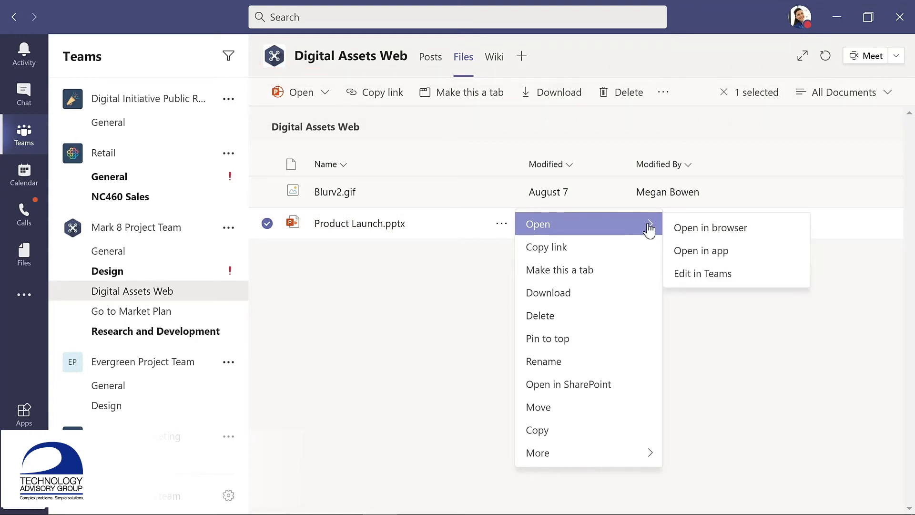
left_click(488, 121)
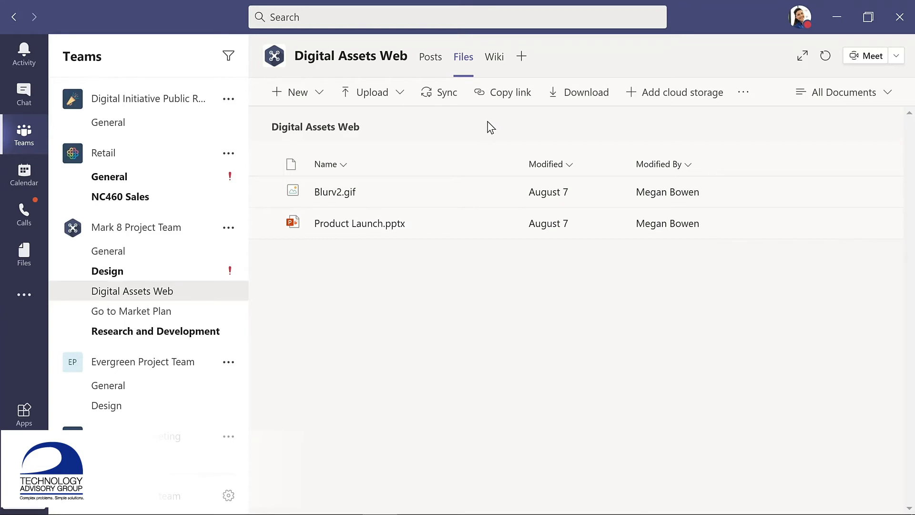
- Look at the Digital Assets Web wiki, the Mark 8 Design channel's Usability Priorities document, and the choices for adding a tab
left_click(494, 61)
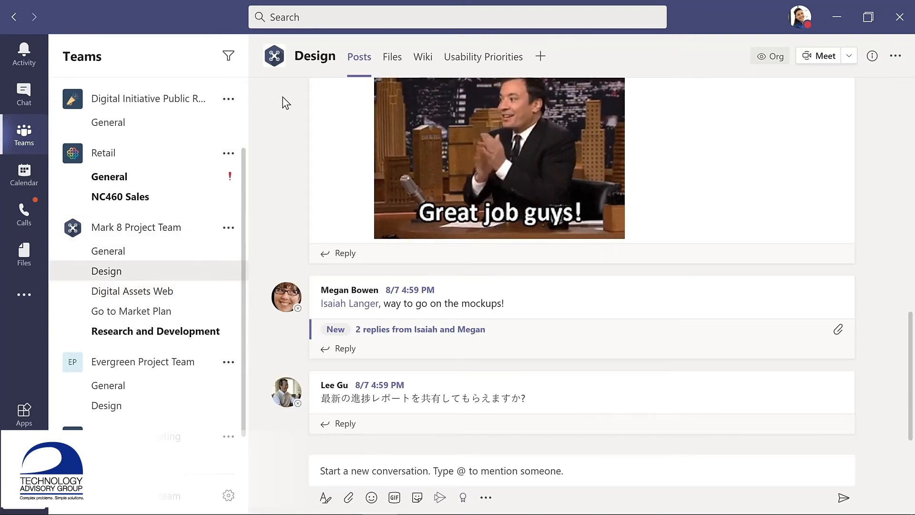
left_click(483, 57)
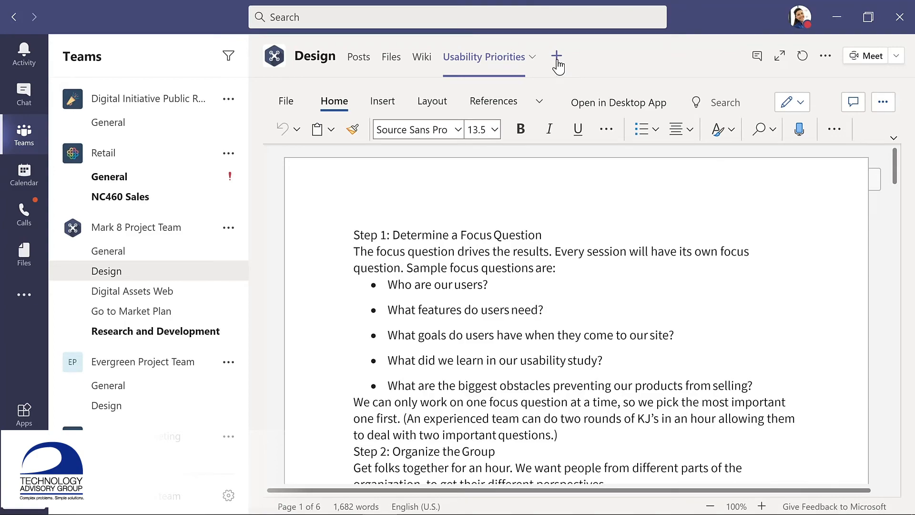
left_click(556, 61)
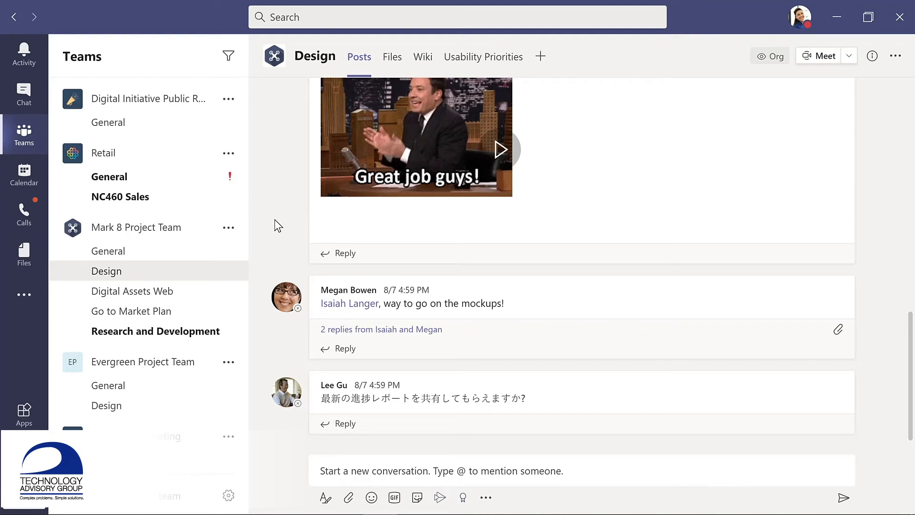
- Reply "Great job with a tight deadline!" to the mockups post in the Mark 8 Project Team's Design channel
left_click(344, 353)
type("Great job with")
type("a ")
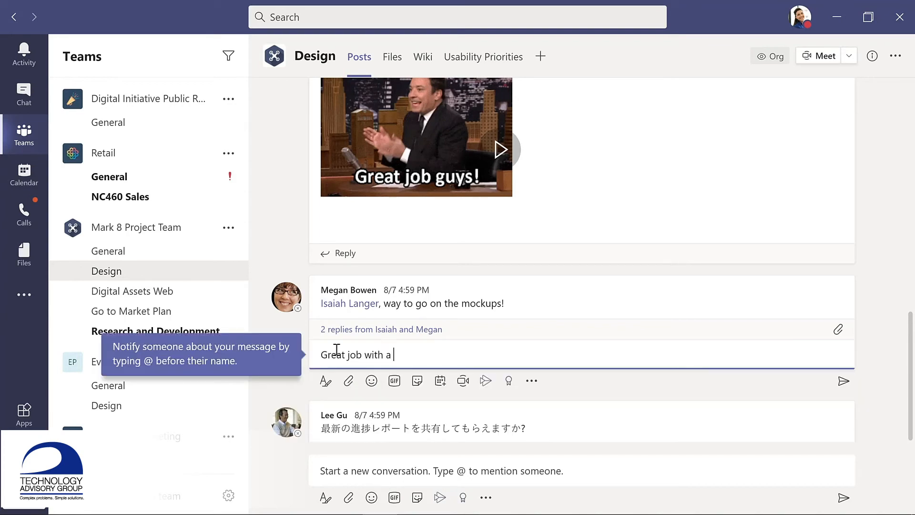
type("tight deadline!")
key("Return")
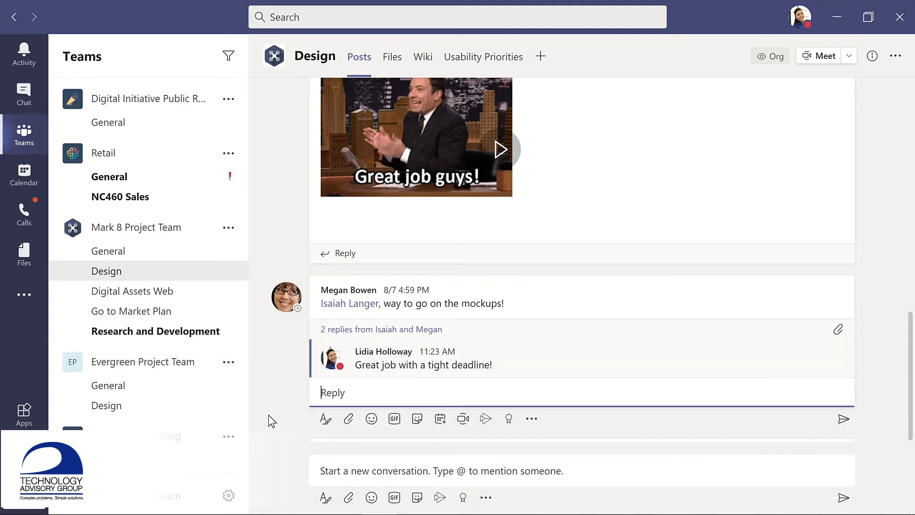
- Start a new conversation in the Design channel and attach Contoso Marketing Principles-2021.pptx from the computer
left_click(329, 474)
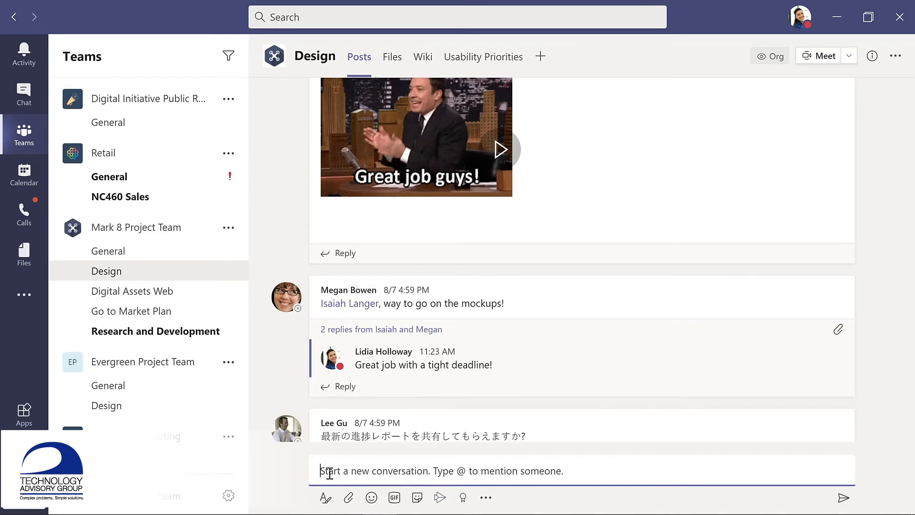
left_click(349, 499)
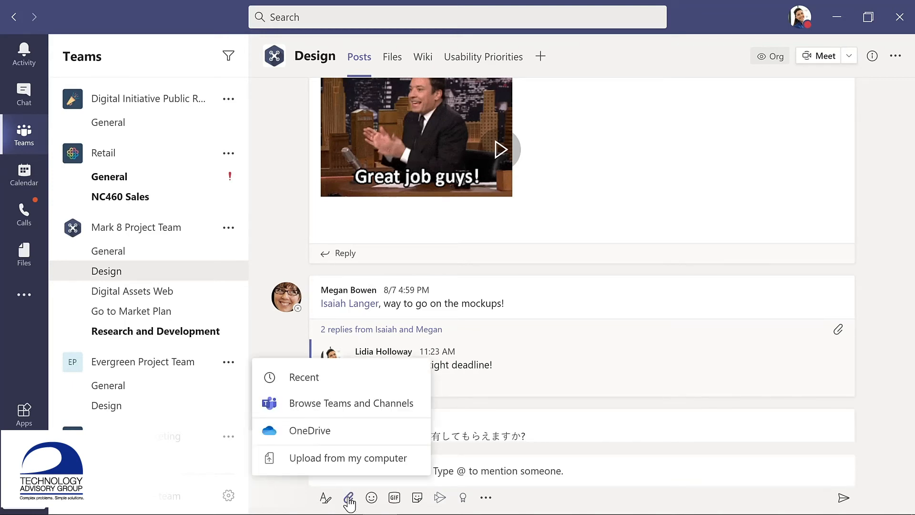
left_click(349, 458)
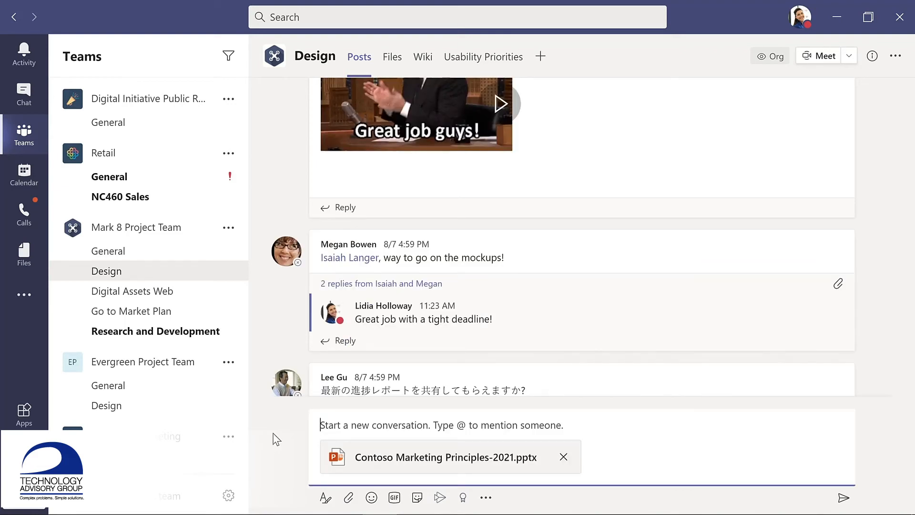
- Mention the Design channel, add ", please review this presentation for our upcoming meeting." and send the message
type("@")
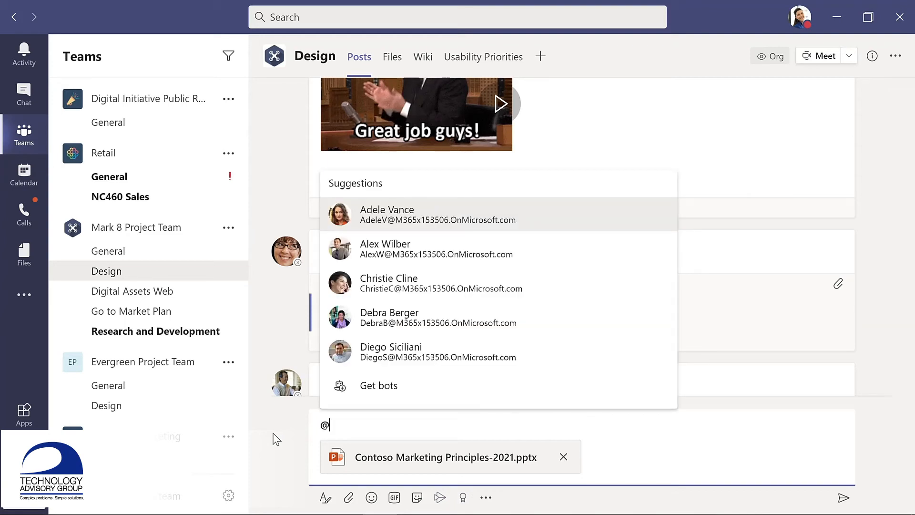
type("chann")
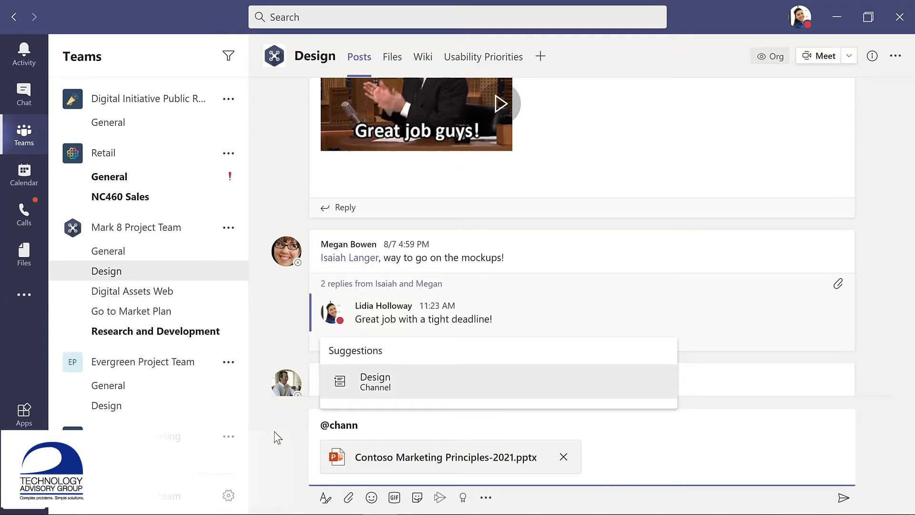
left_click(387, 384)
type(", please review this presentation for our upcoming meeting.")
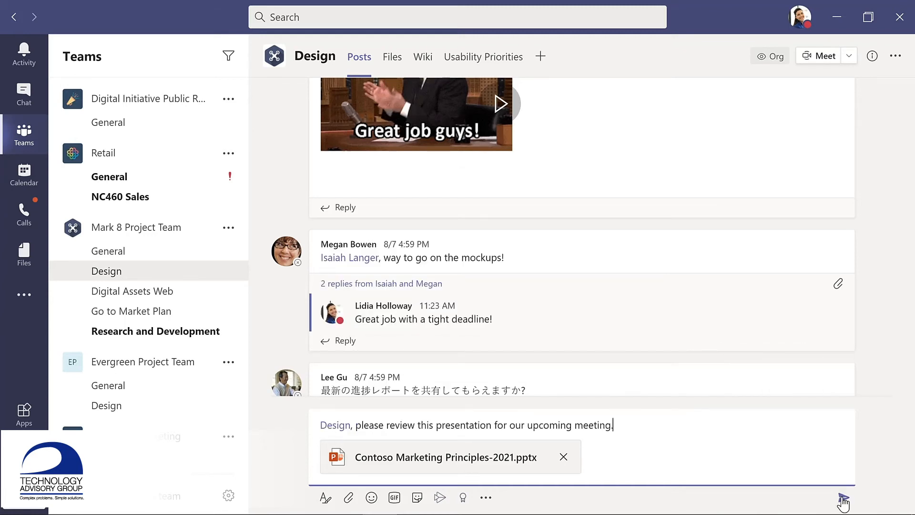
left_click(843, 498)
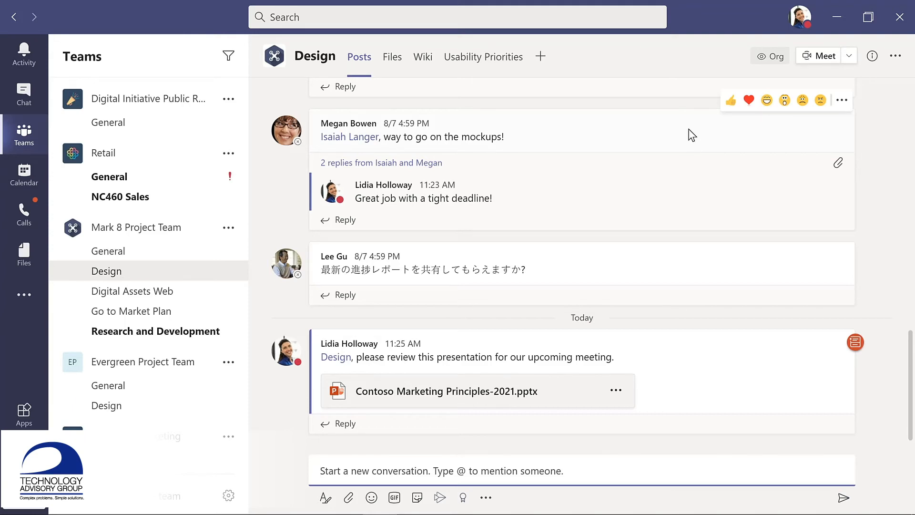
- React to the mockups post with a heart and review its additional message options
left_click(750, 106)
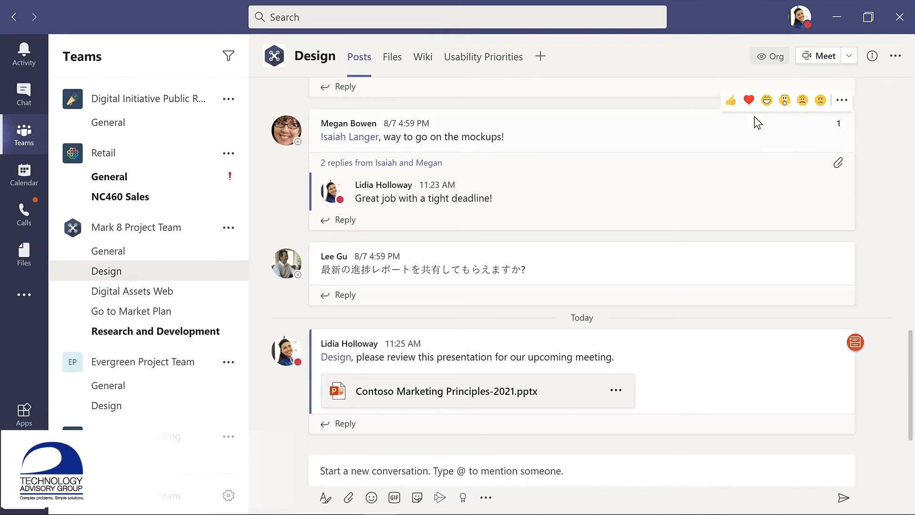
left_click(842, 102)
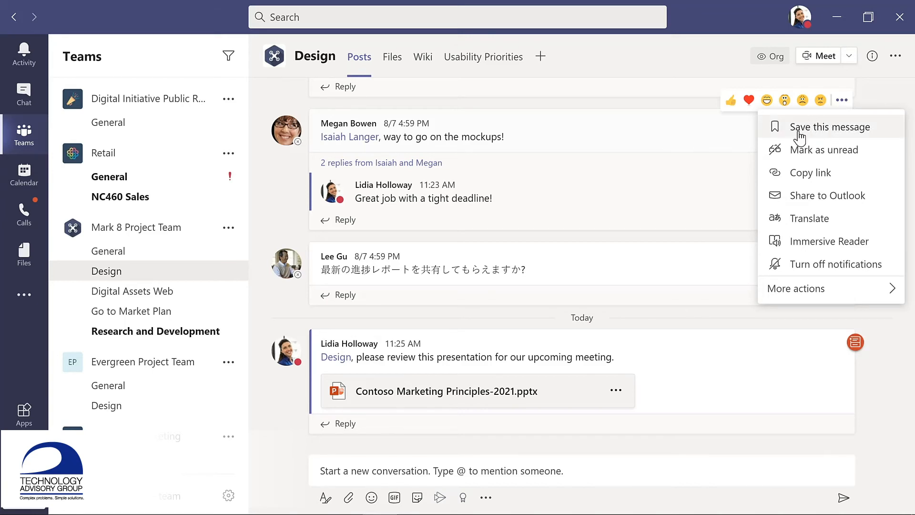
left_click(701, 137)
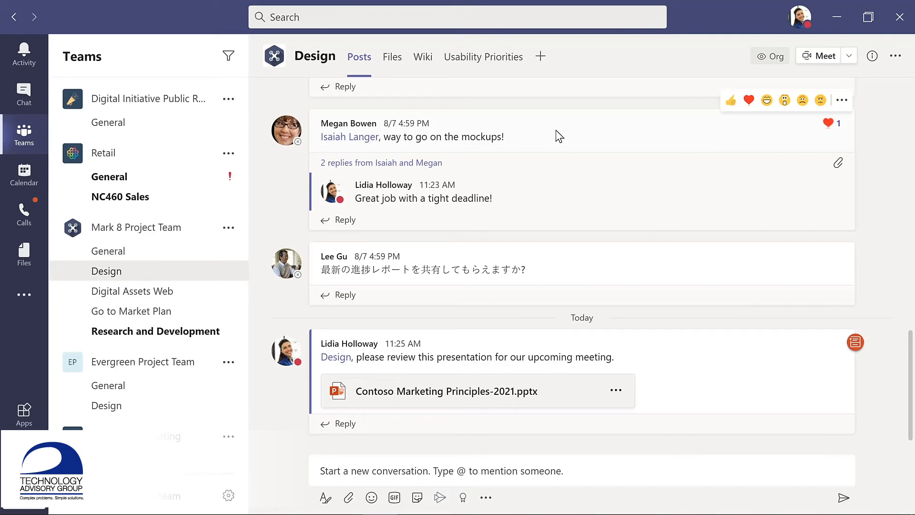
- Start a new private chat with the IT Admin whose name begins with "All"
left_click(24, 94)
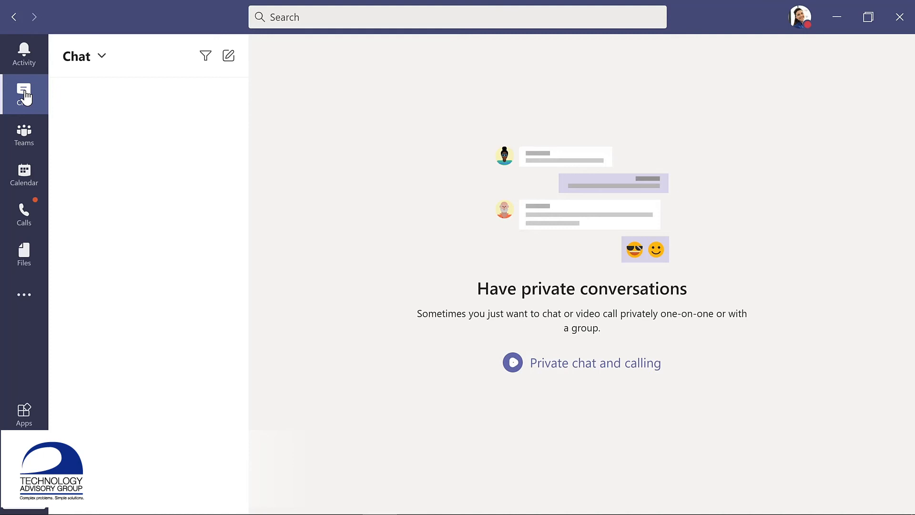
left_click(228, 56)
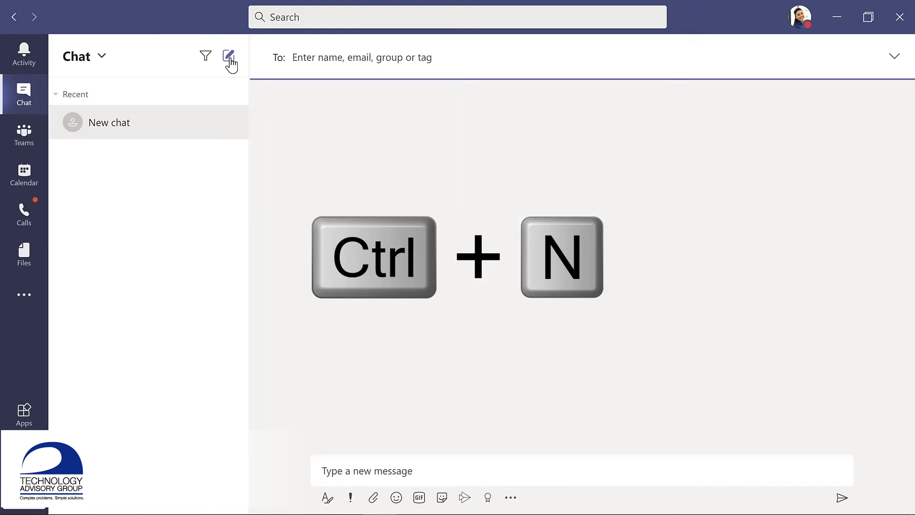
type("all")
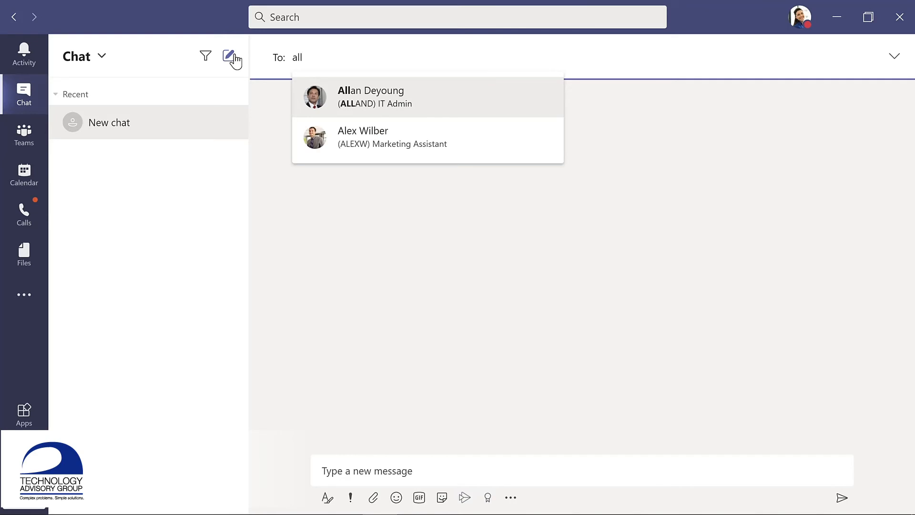
key("Return")
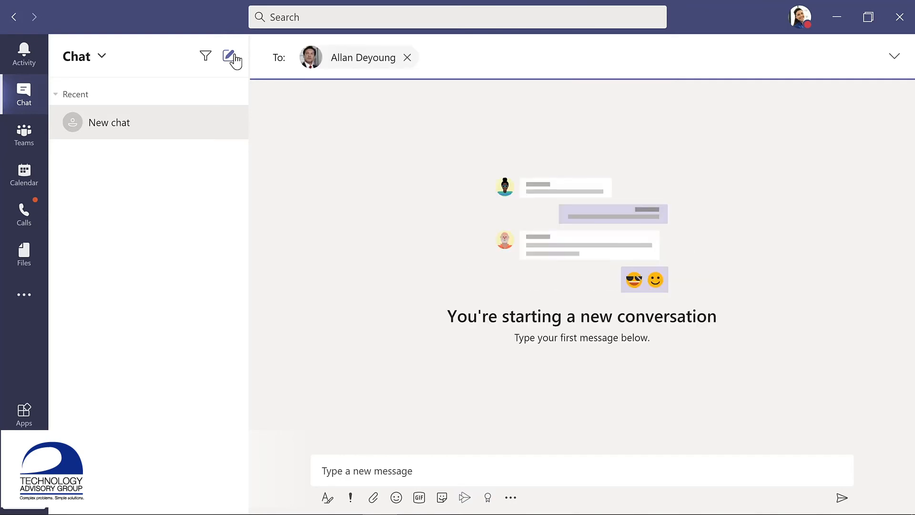
- Send the message "What's the update on the new laptops for my project team?" in the private chat
left_click(366, 461)
type("What's the update on the new laptops for my project team?")
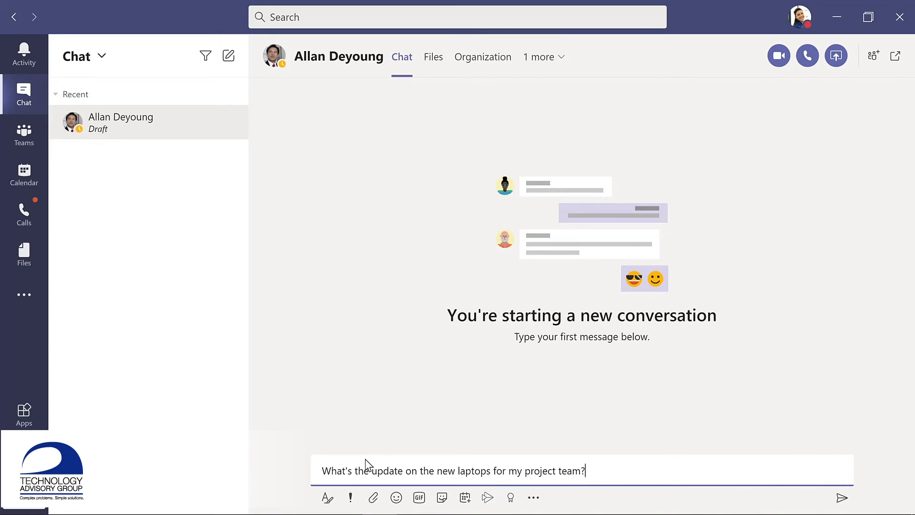
key("Return")
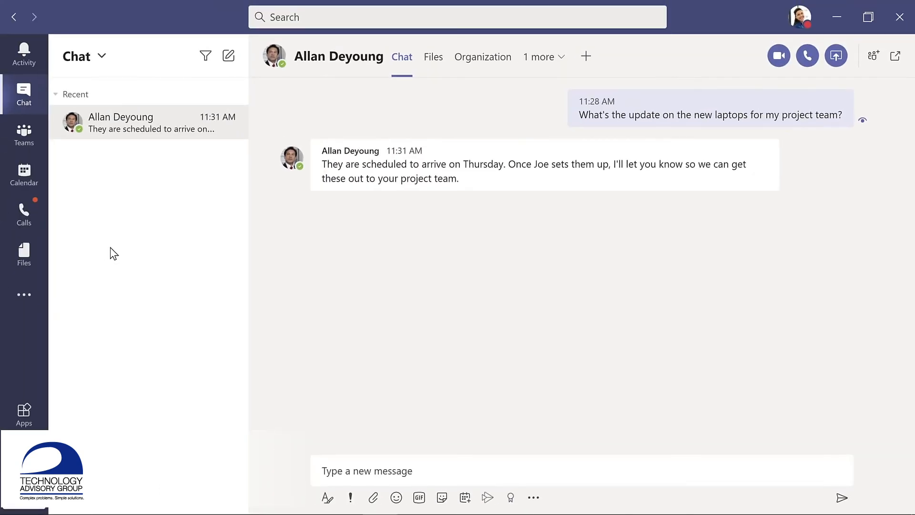
- Answer the laptop update with a celebrating group GIF found under "yay" and the text "Thanks so much!"
left_click(419, 497)
type("yay")
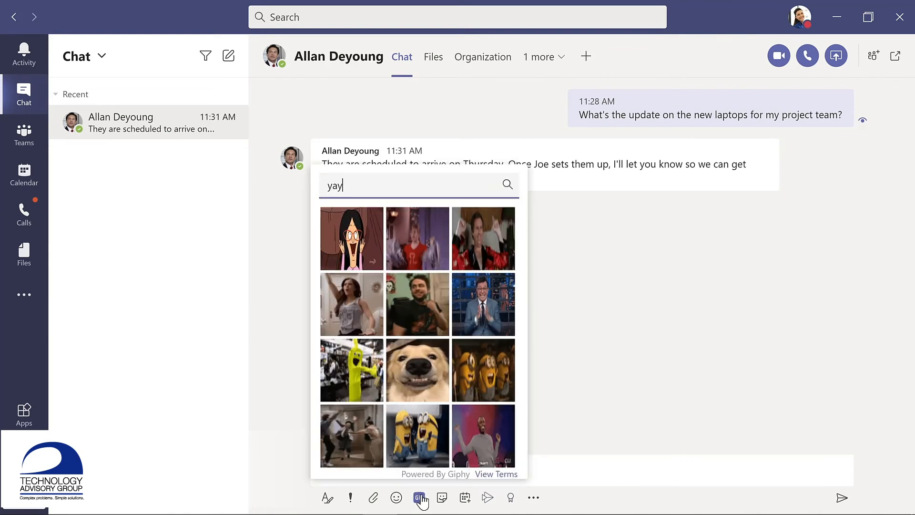
left_click(349, 436)
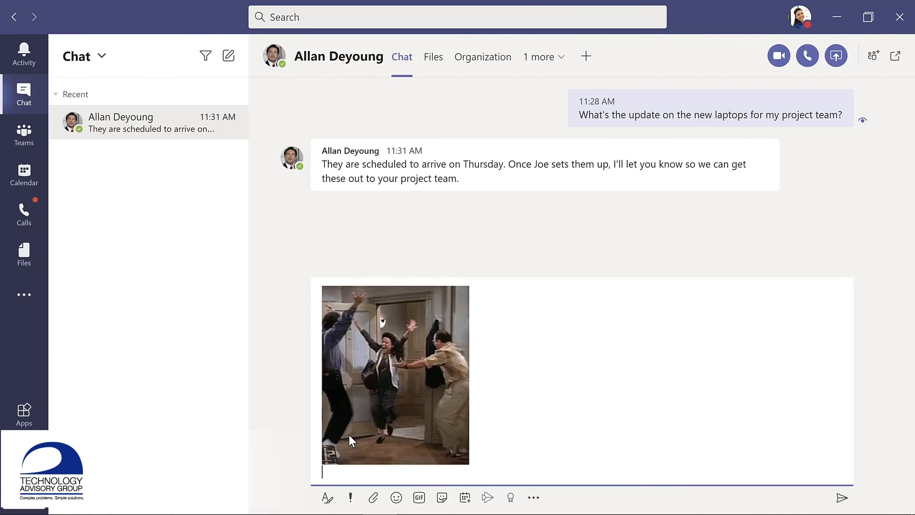
type("Thanks")
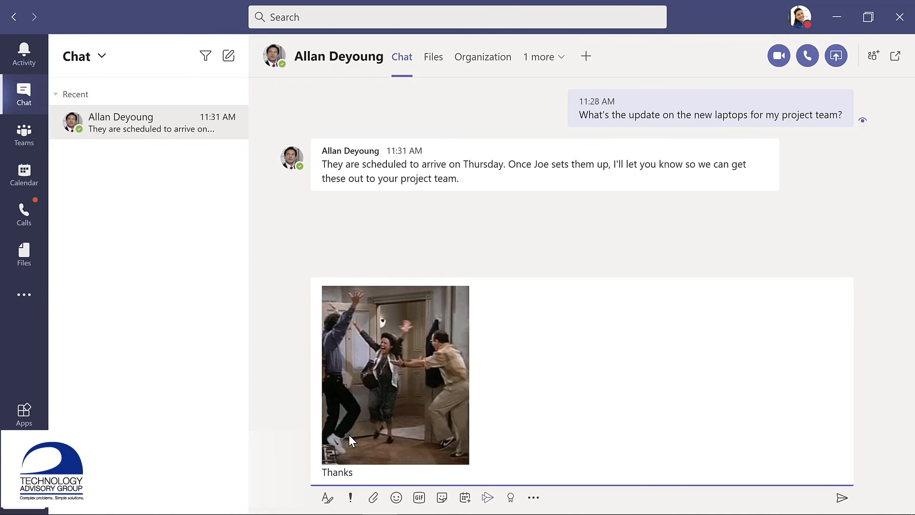
type(" so muc")
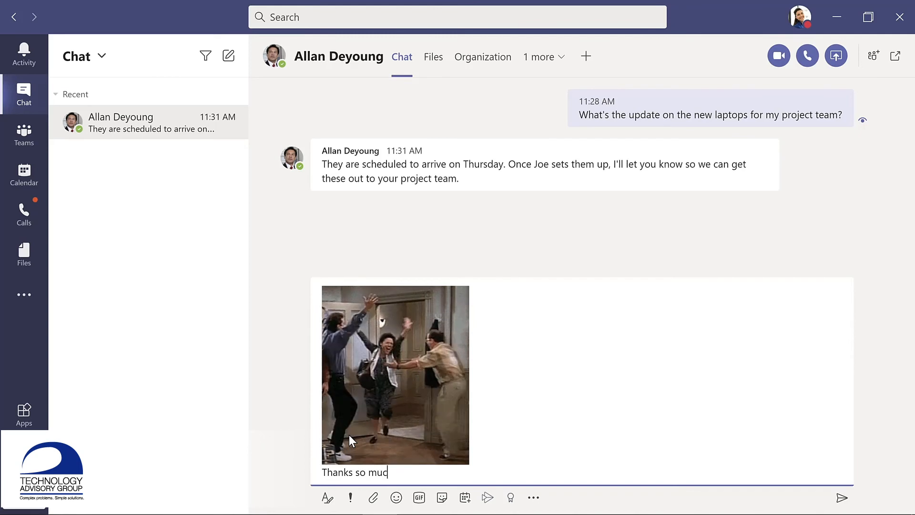
type("h!")
key("Return")
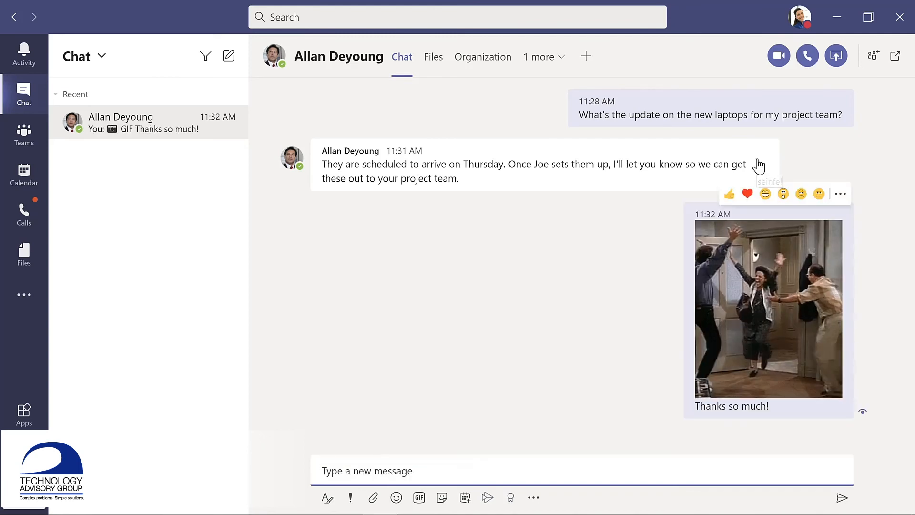
mouse_move(750, 162)
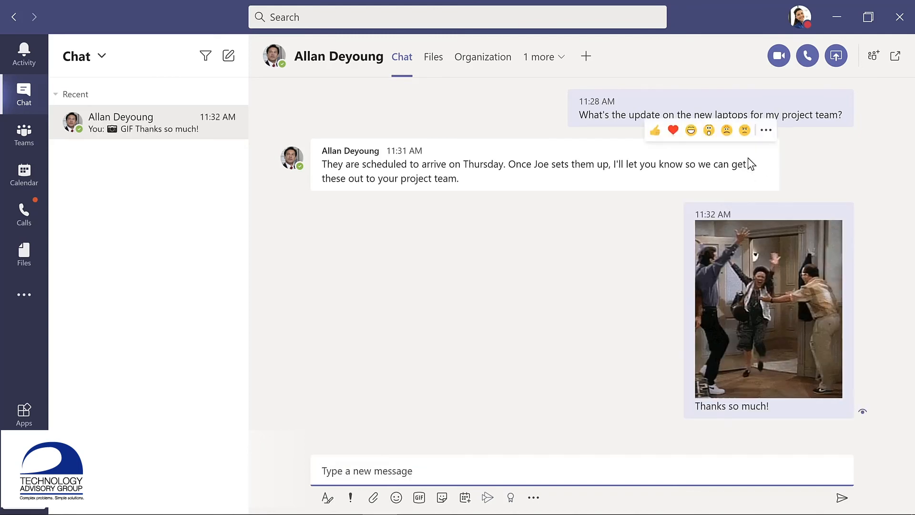
left_click(690, 132)
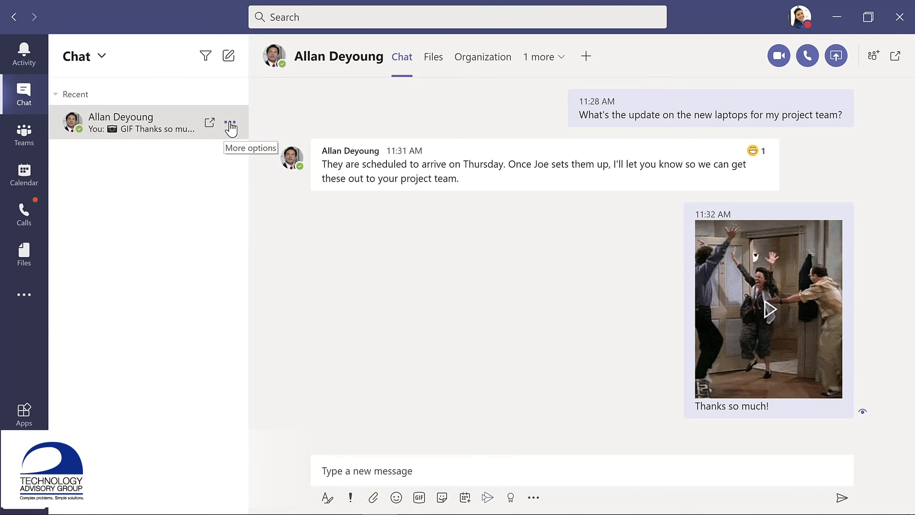
left_click(230, 125)
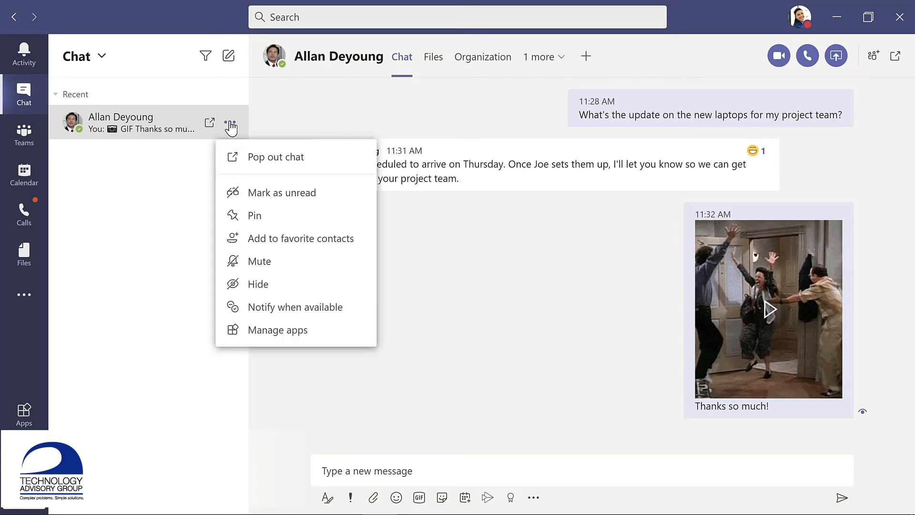
left_click(250, 217)
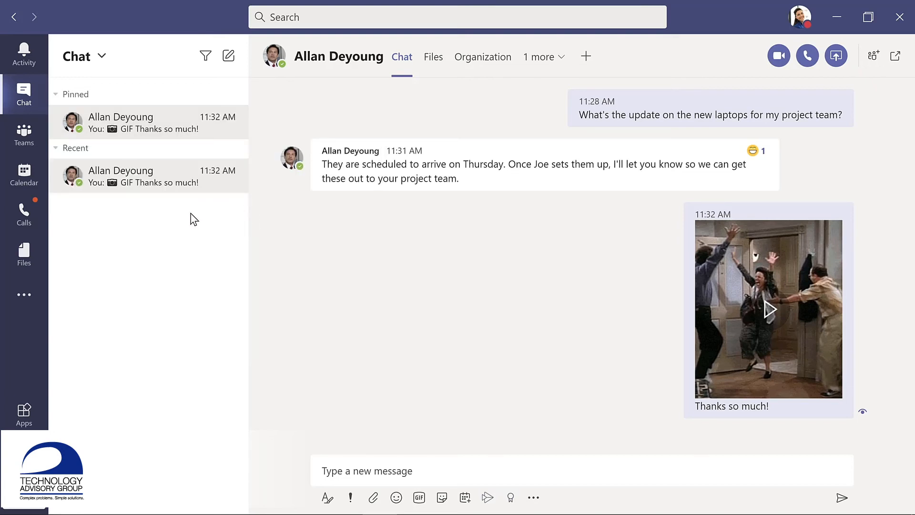
- Open the calendar, view it as a full week and return it to the work week view
left_click(24, 174)
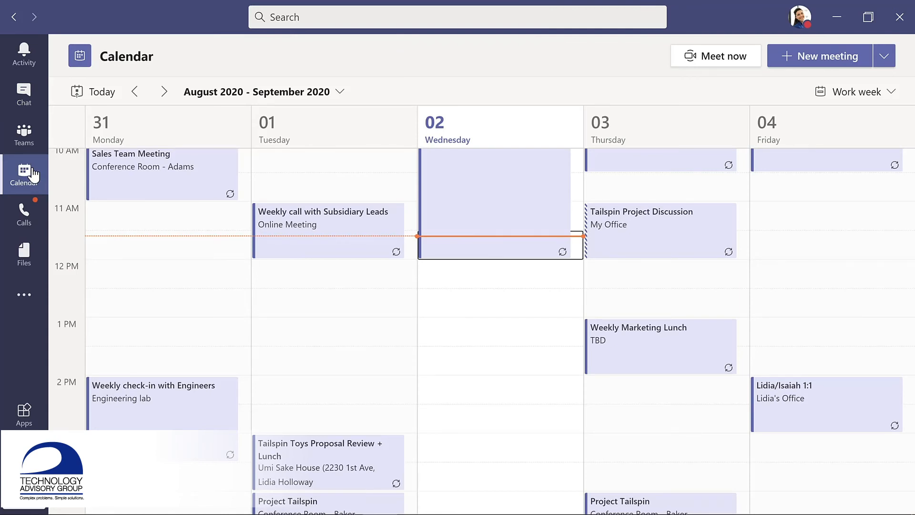
left_click(888, 95)
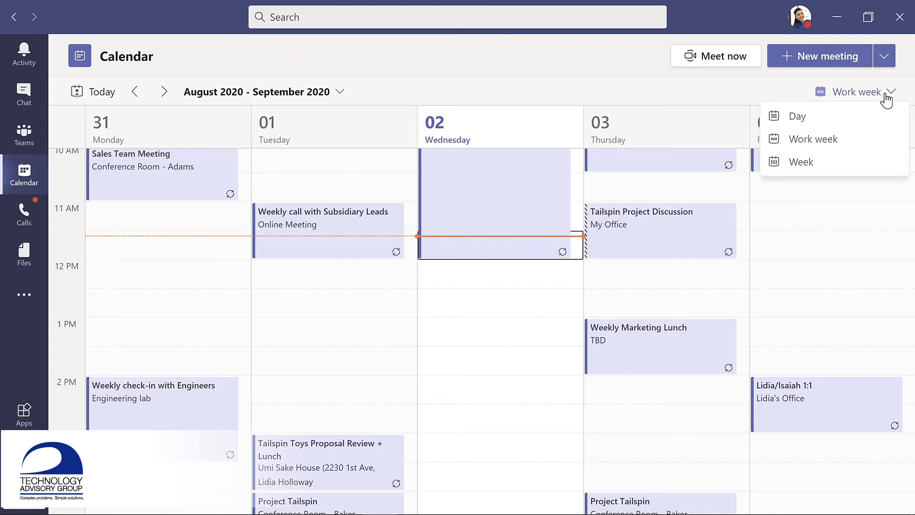
left_click(821, 164)
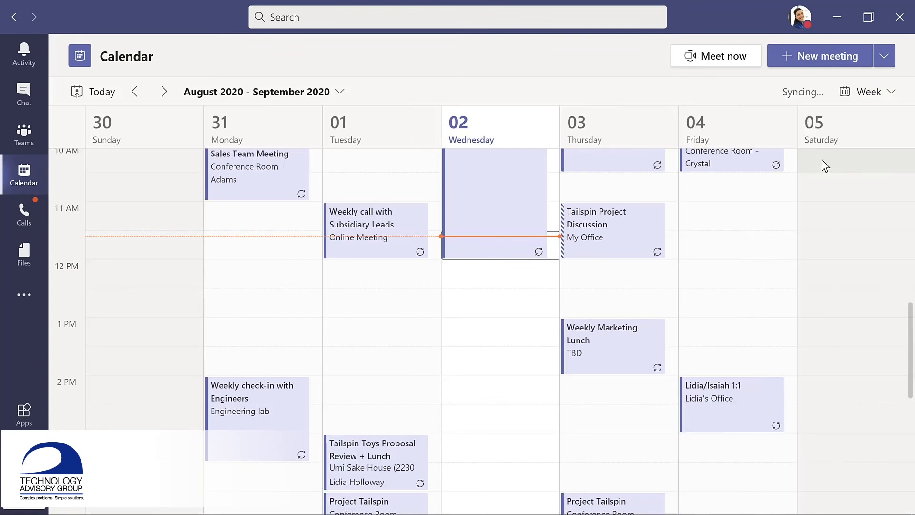
left_click(890, 93)
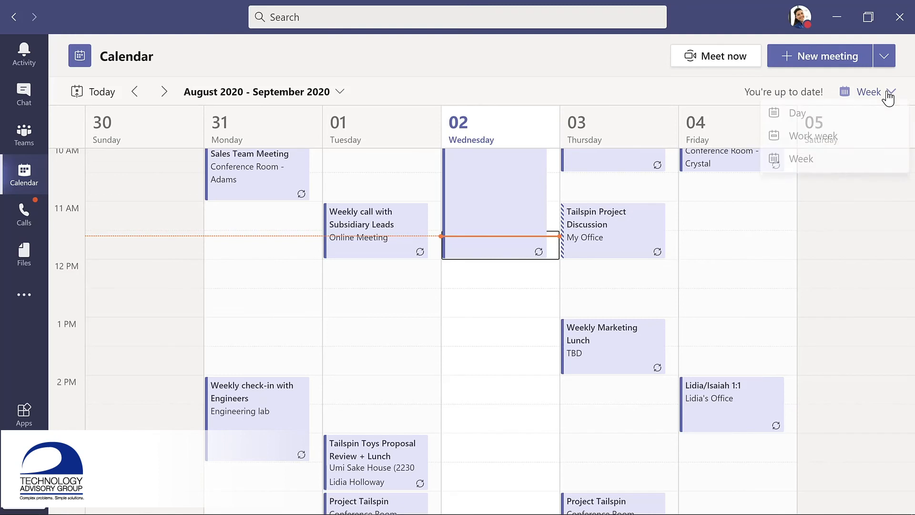
left_click(844, 138)
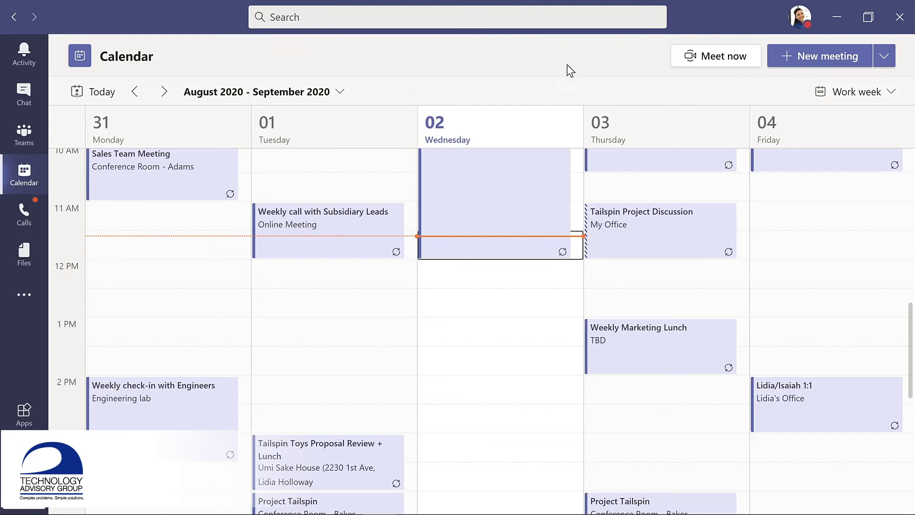
- Create a new meeting titled "Evergreen Design Meeting" and add its four required attendees
left_click(808, 54)
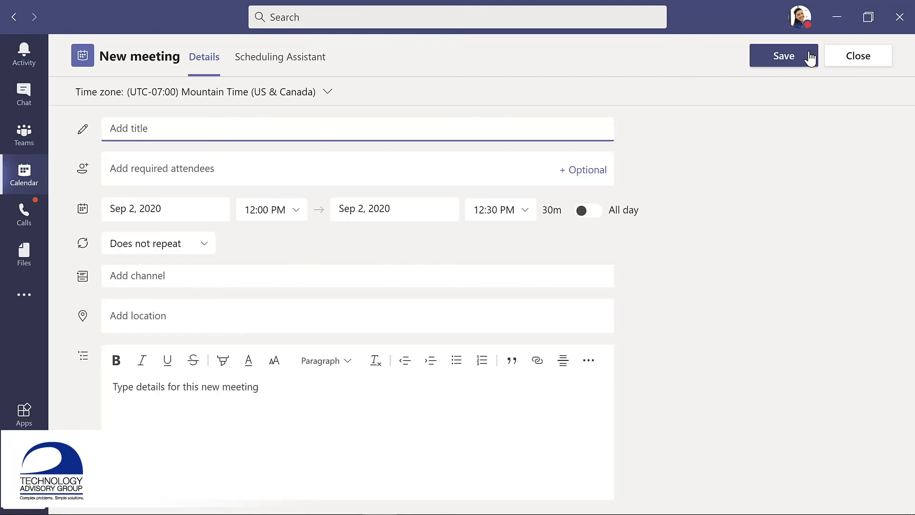
type("Evergreen Design Meeting")
left_click(224, 167)
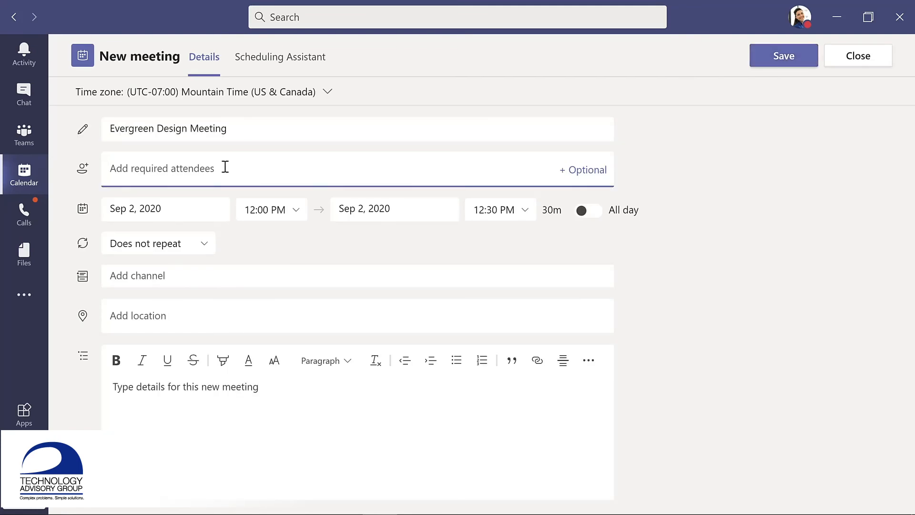
type("lynn")
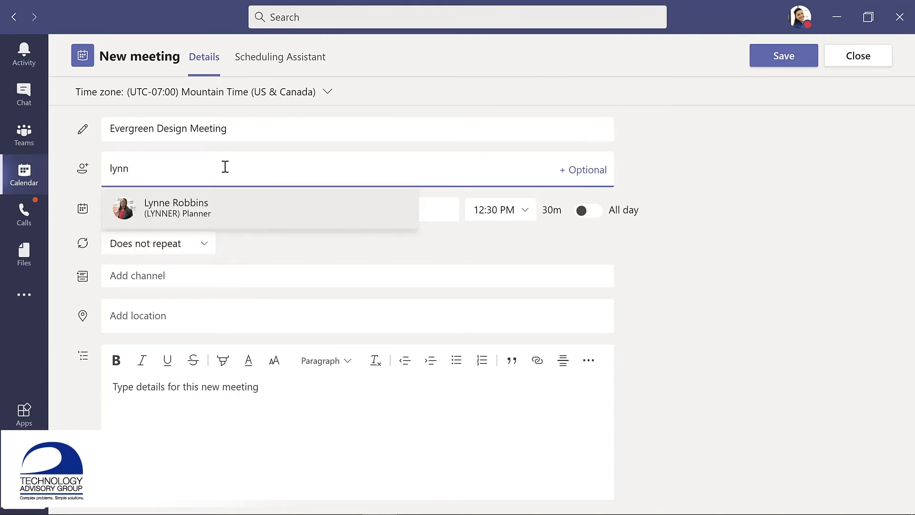
key("Return")
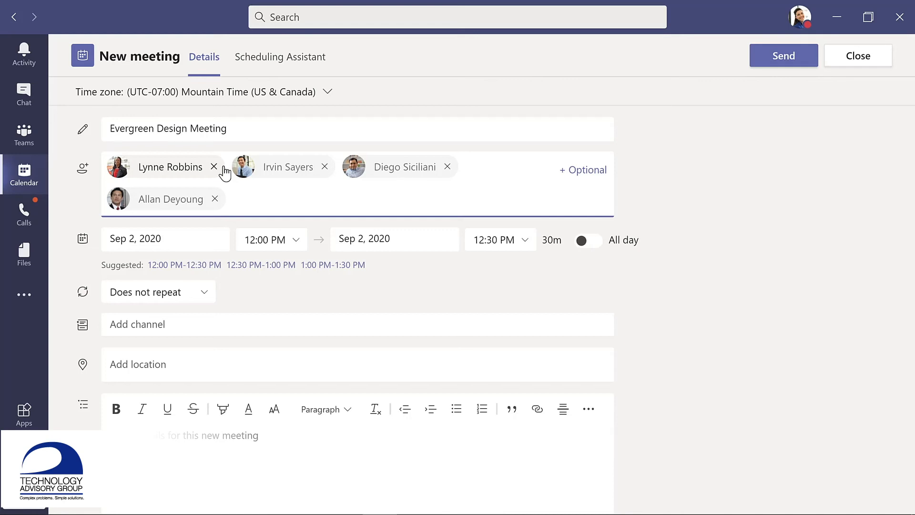
- Move the meeting to Sep 8, 2020, check the attendees' availability and extend the end time to 1:00 PM
left_click(193, 234)
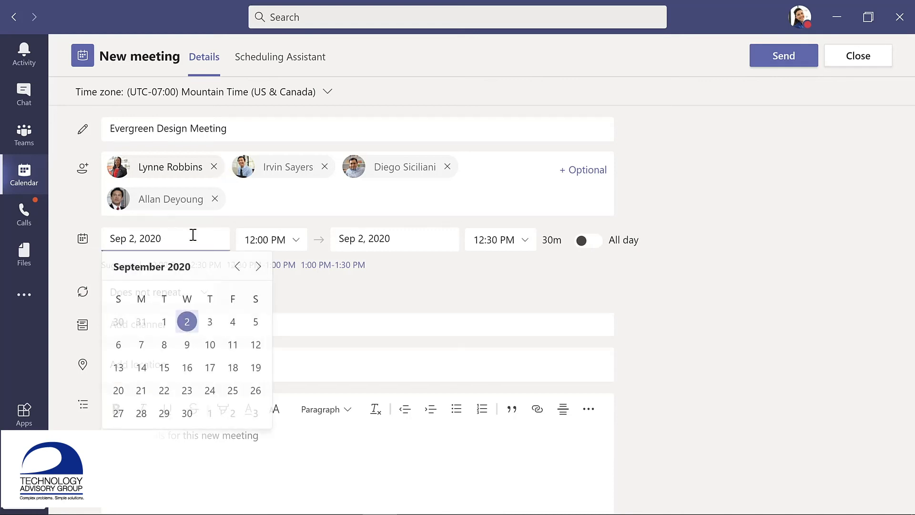
left_click(164, 345)
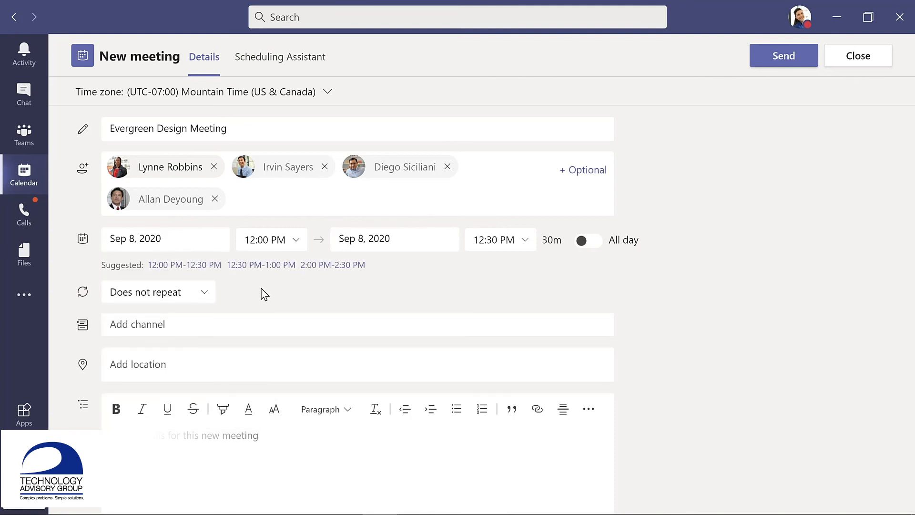
left_click(268, 59)
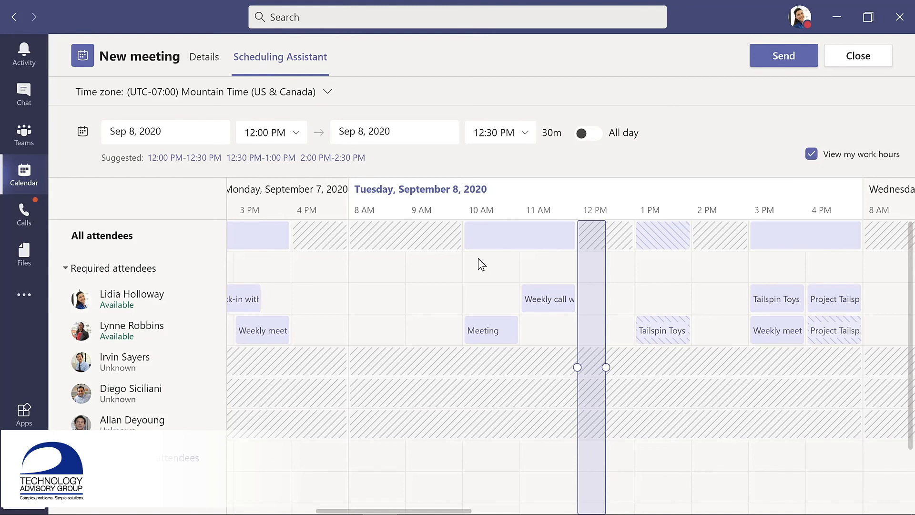
left_click_drag(606, 367, 638, 368)
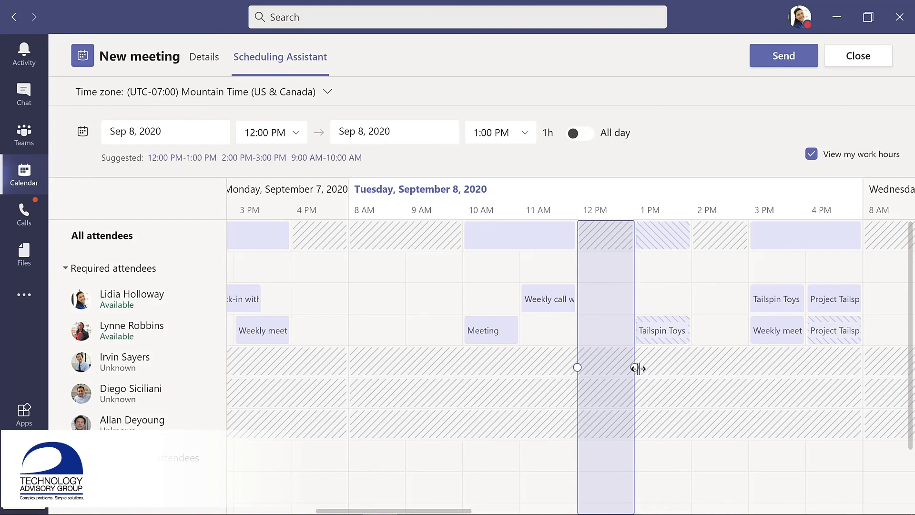
- Assign the meeting to the Design channel of the Evergreen Project Team
left_click(204, 60)
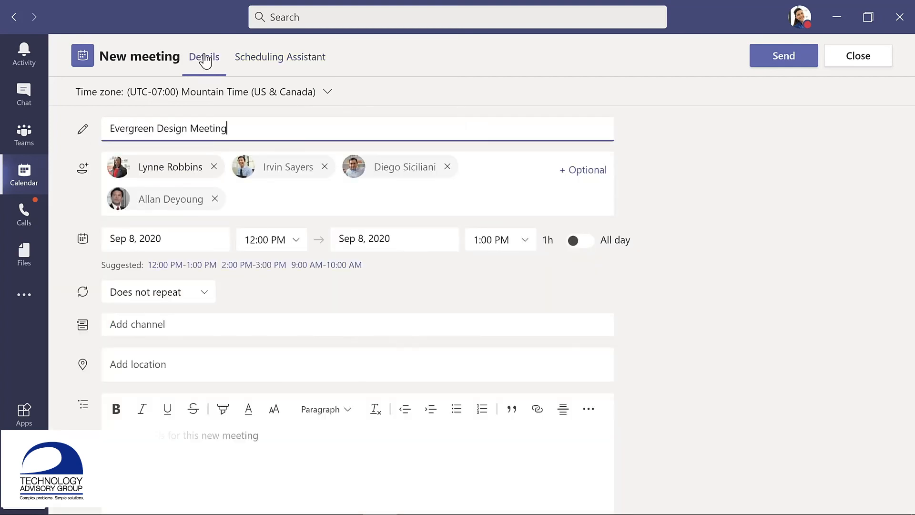
left_click(214, 325)
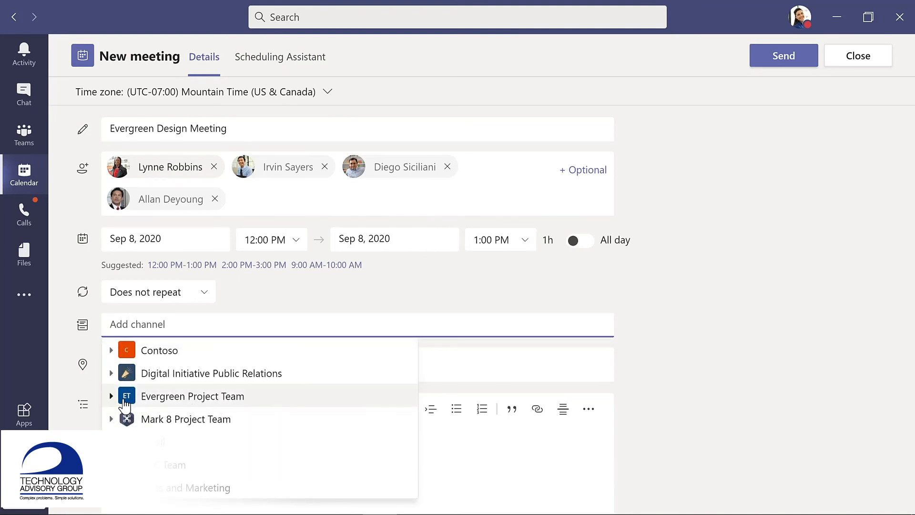
left_click(113, 397)
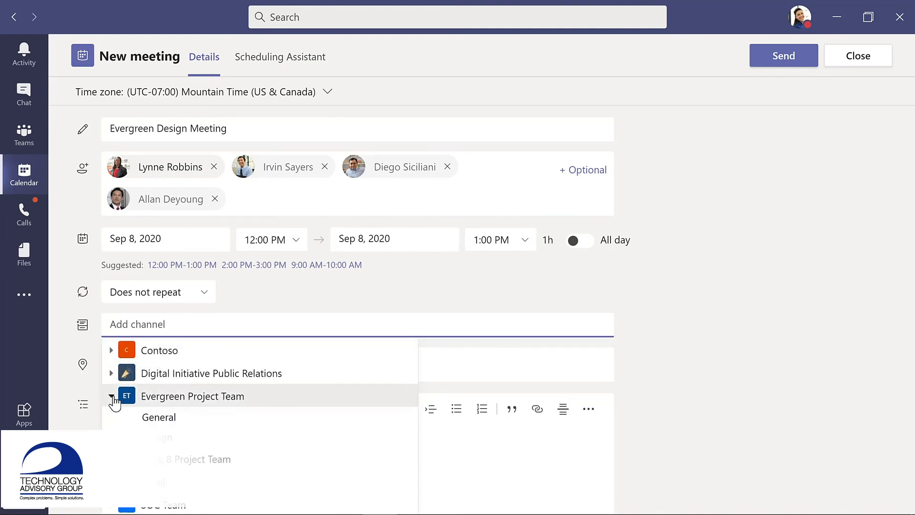
left_click(165, 439)
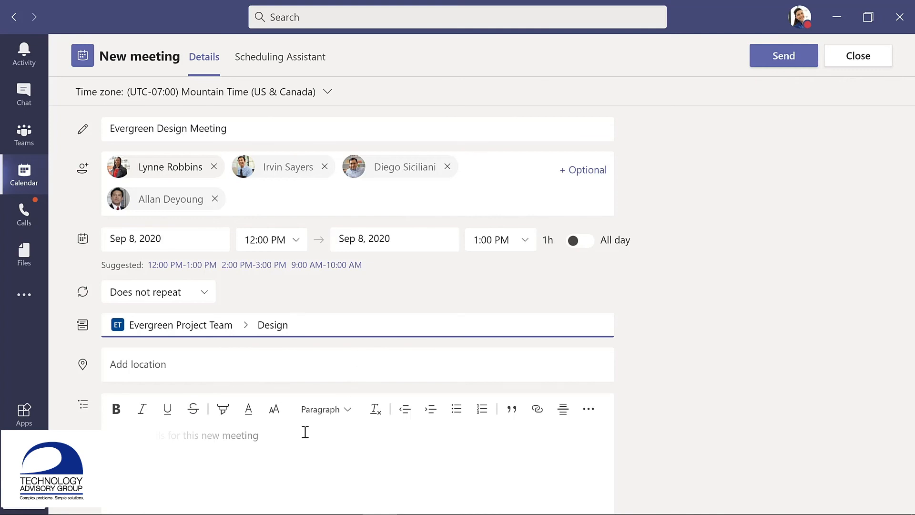
- Add the meeting details "Kickoff meeting for design team" and send the invitation
left_click(254, 436)
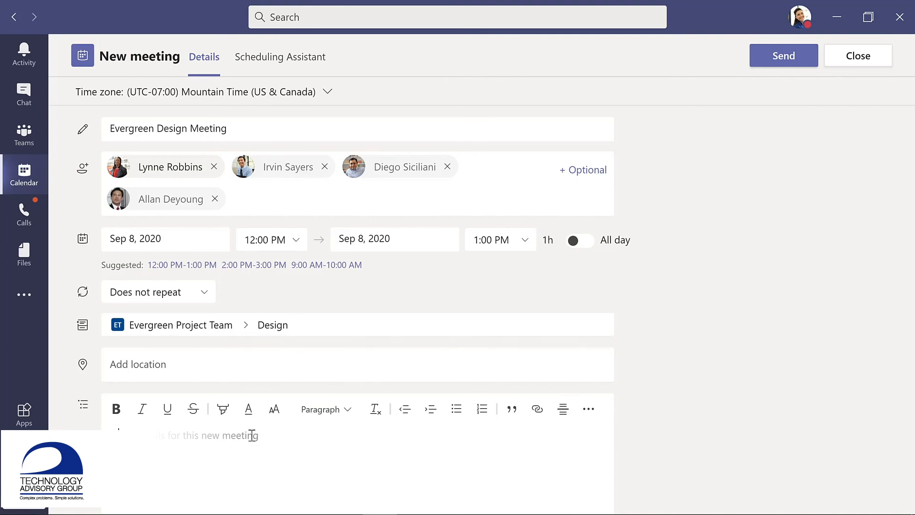
type("Kickoff meeting for design team")
left_click(776, 59)
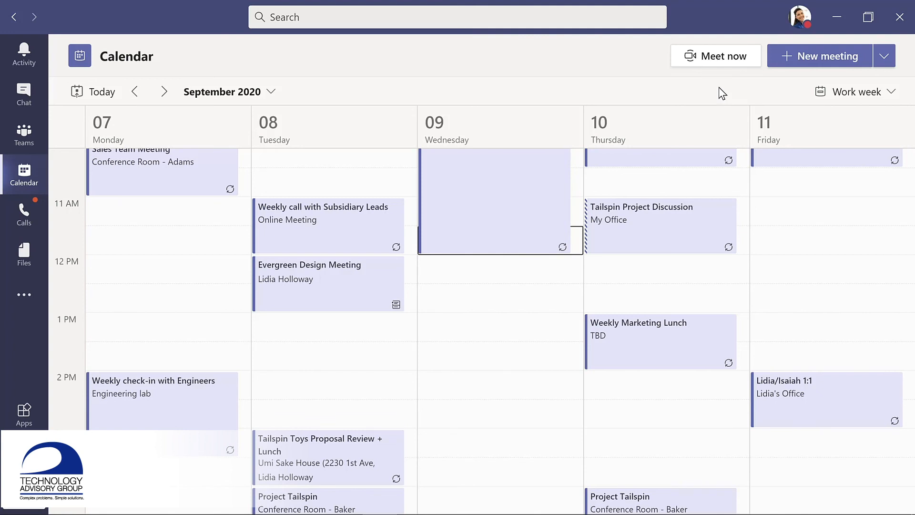
- Start an instant meeting titled "Updates to planning document" in the Mark 8 Project Team's Design channel and show its additional meeting options
left_click(25, 136)
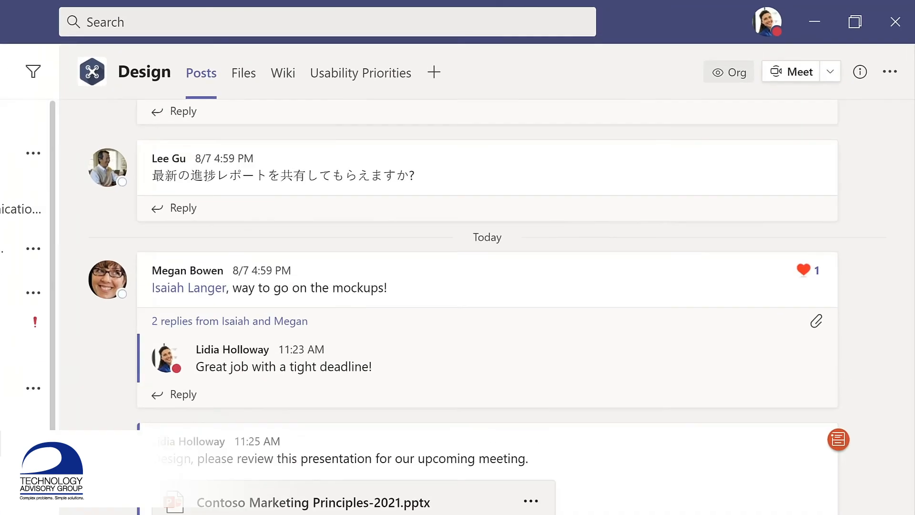
left_click(849, 57)
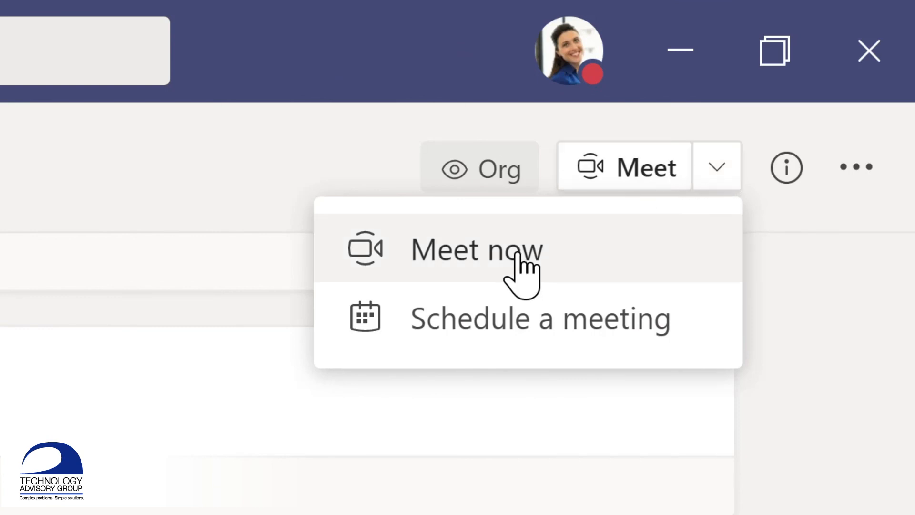
left_click(485, 255)
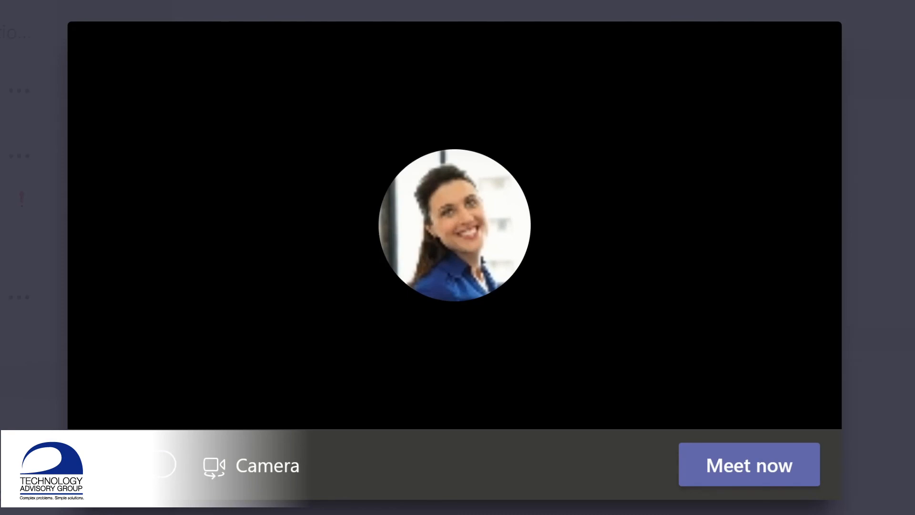
type("Updates ")
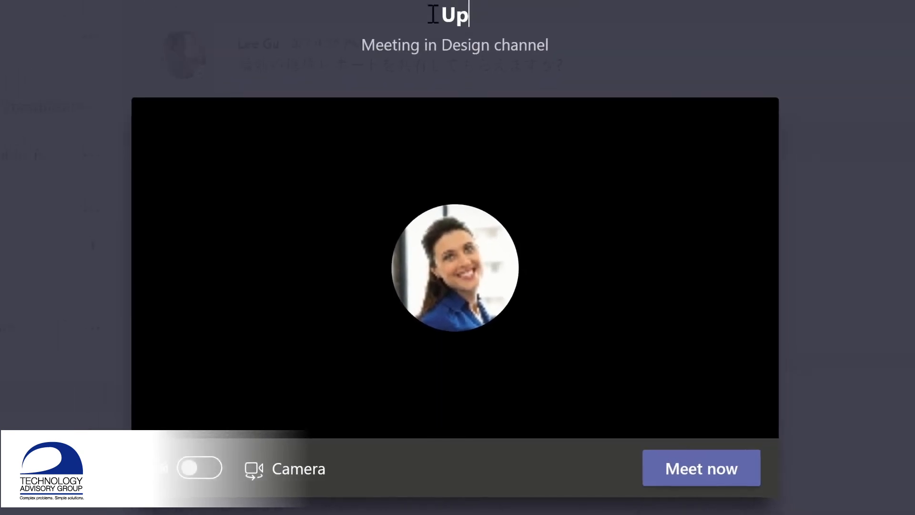
type("to planning document")
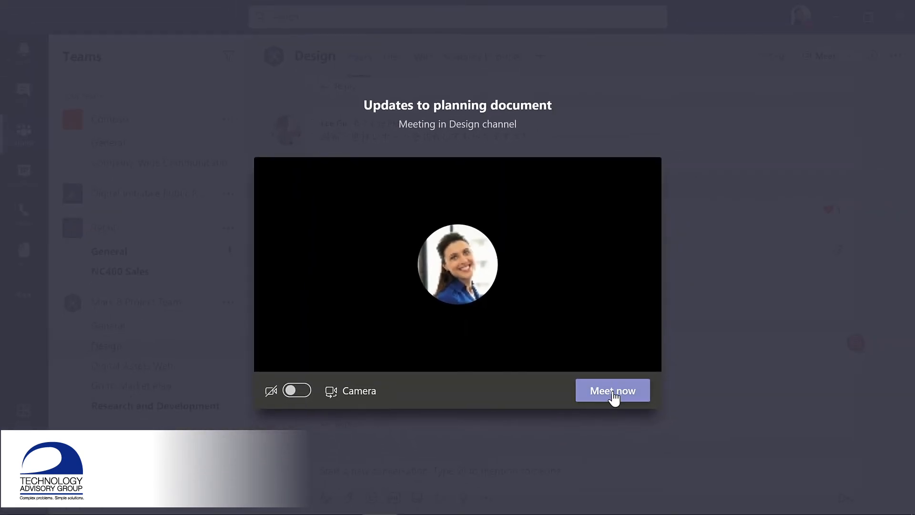
left_click(661, 442)
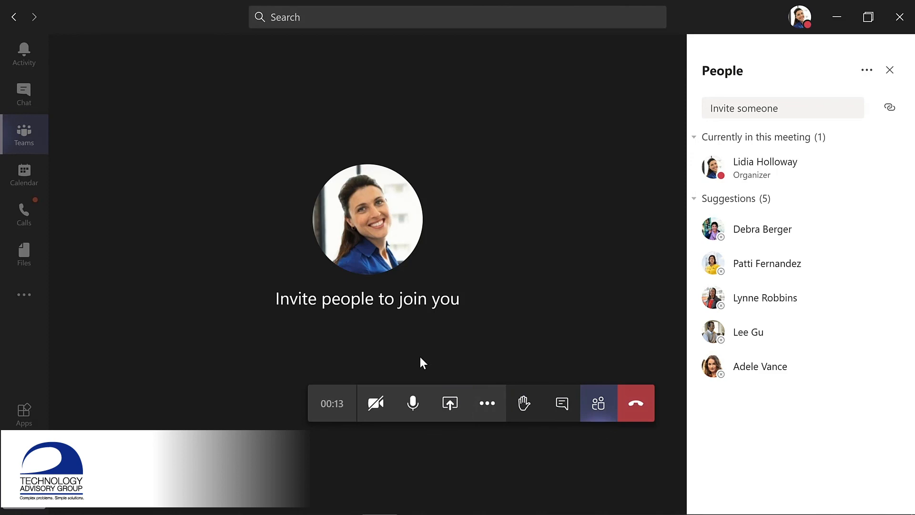
left_click(487, 406)
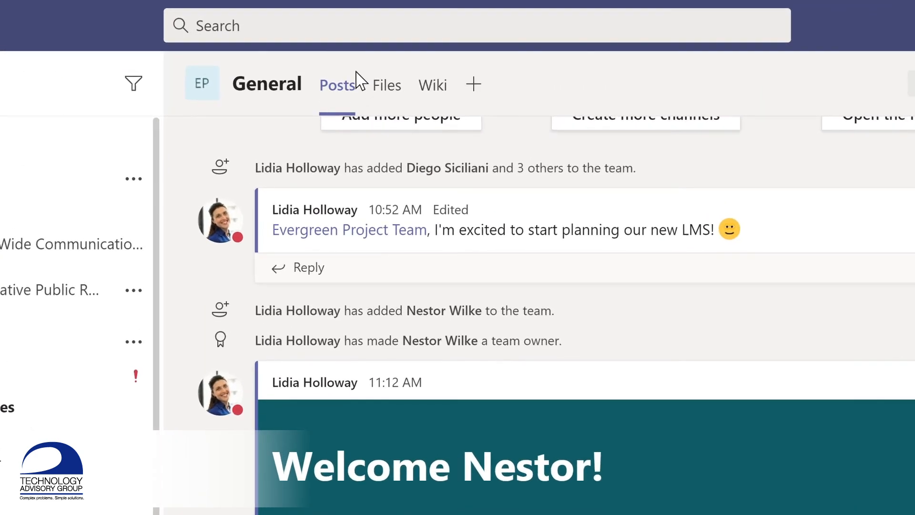
- Search for "marketing" and open the message about conference swag from the Sales and Marketing General channel
left_click(334, 21)
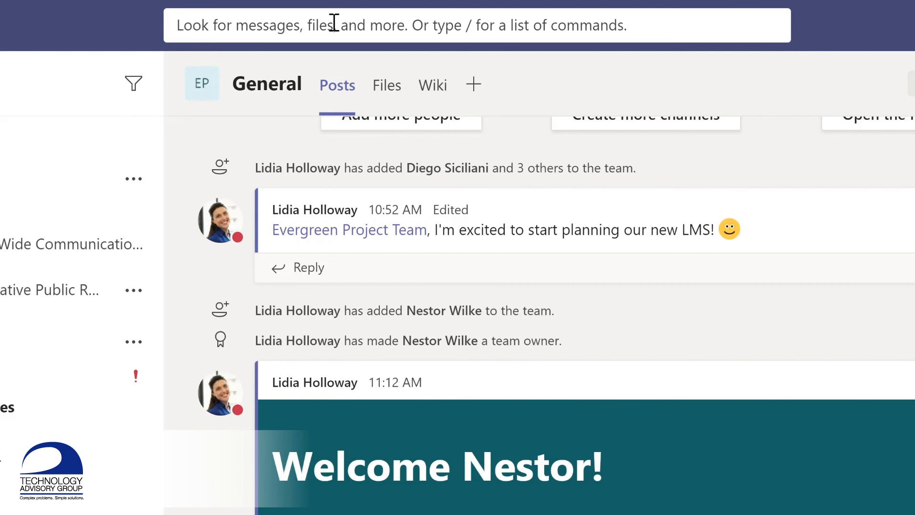
type("marketing")
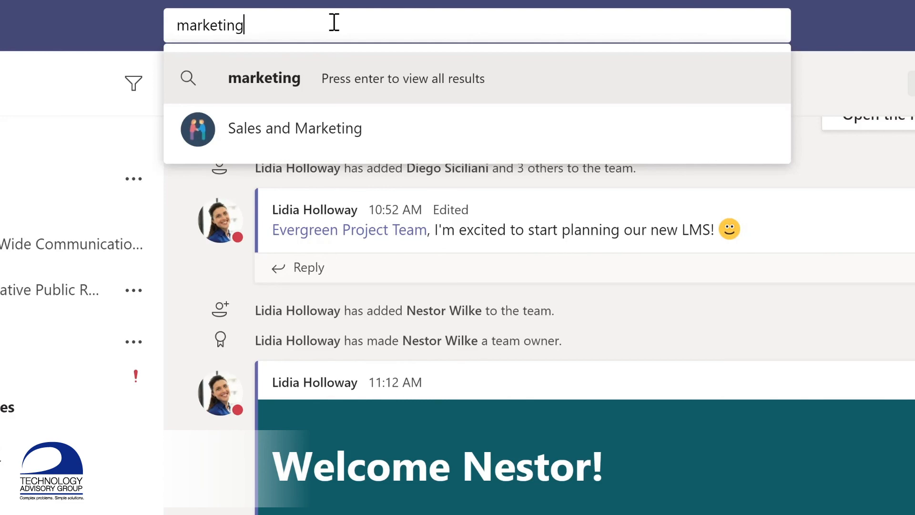
key("Return")
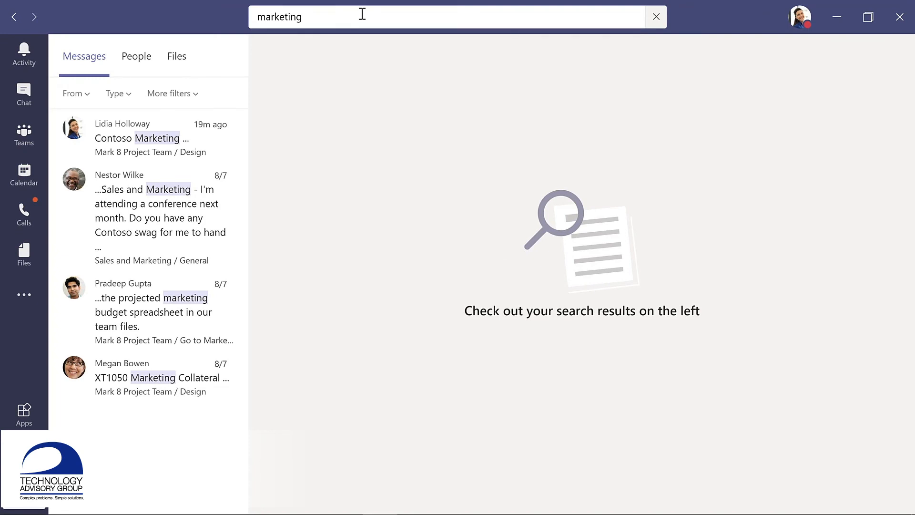
left_click(142, 207)
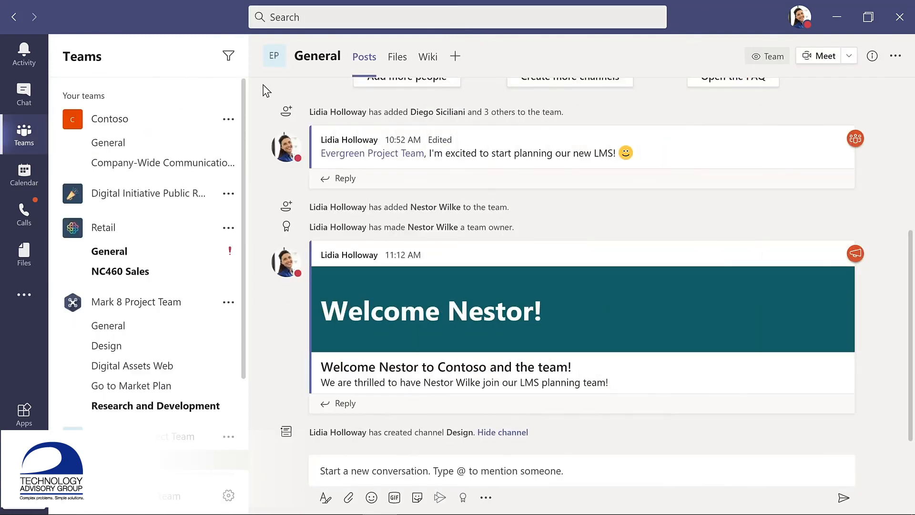
- Bring up the list of available slash commands from the search box and dismiss it
left_click(312, 17)
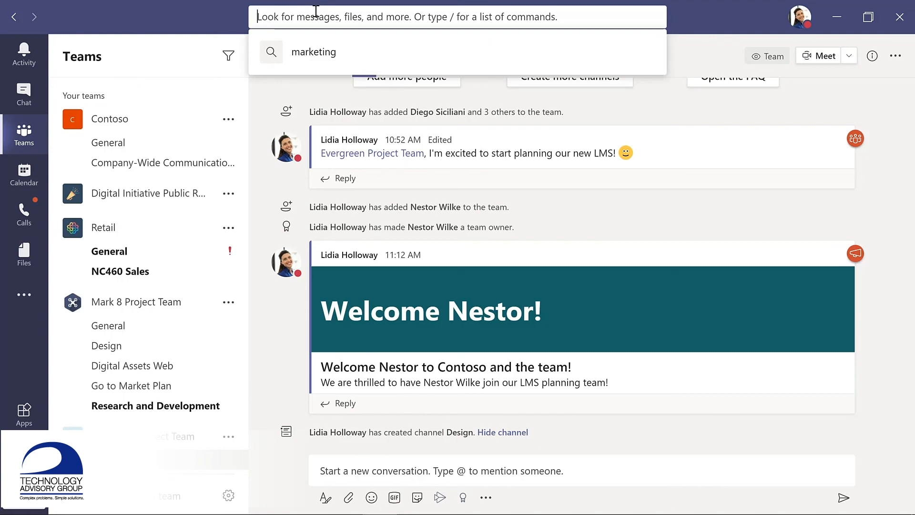
type("/")
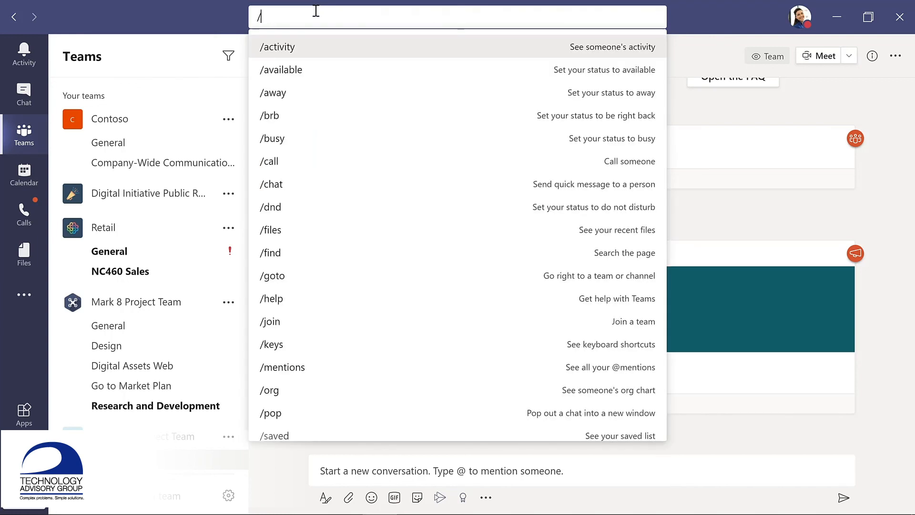
key("Escape")
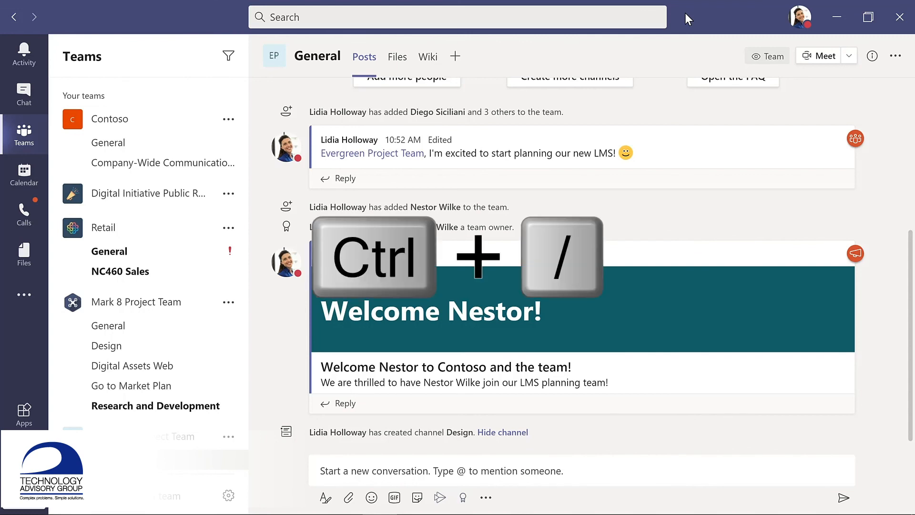
- Show the command list again and display the keyboard shortcuts overview with the /keys command
key("ctrl+slash")
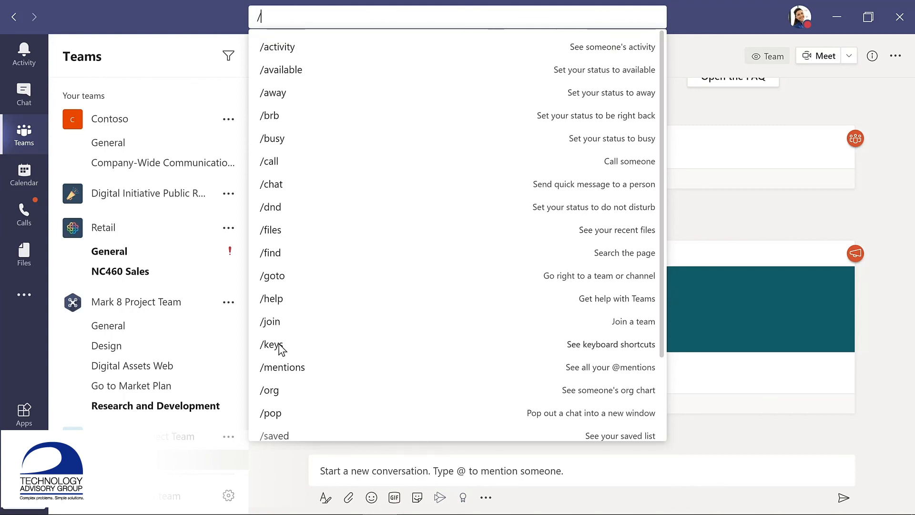
key("Escape")
key("ctrl+period")
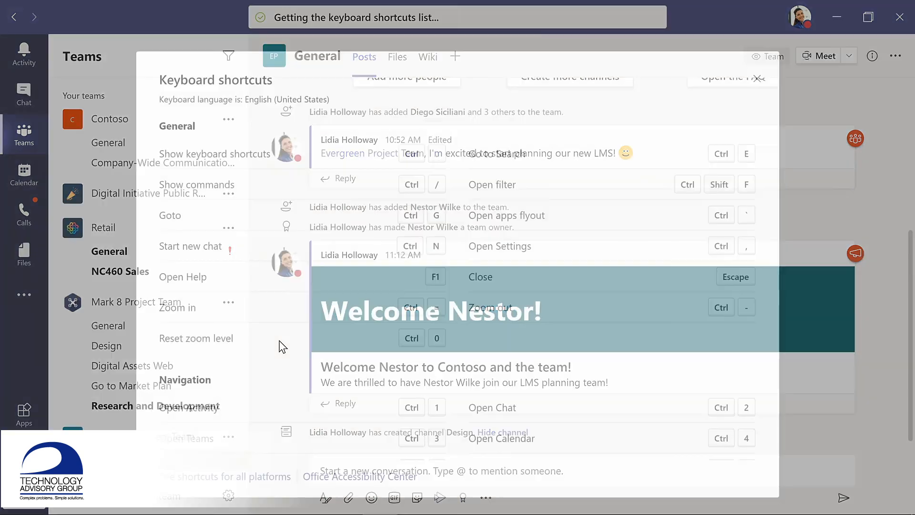